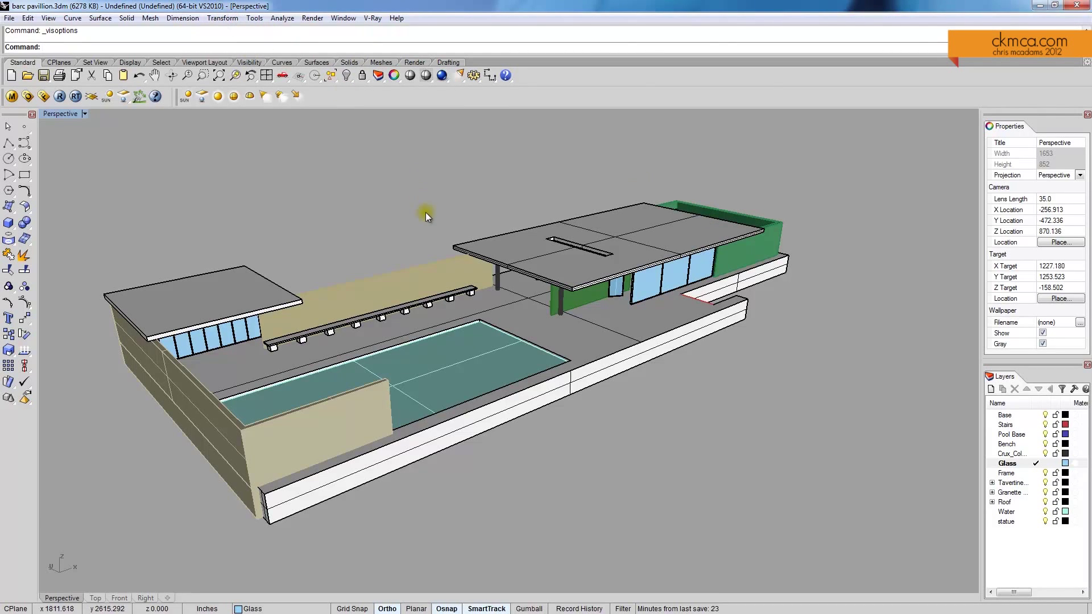
Orbit the Perspective view to a low, long side view of the whole pavilion.
{"action": "right_click_drag", "start_coordinate": [394, 236], "coordinate": [693, 288]}
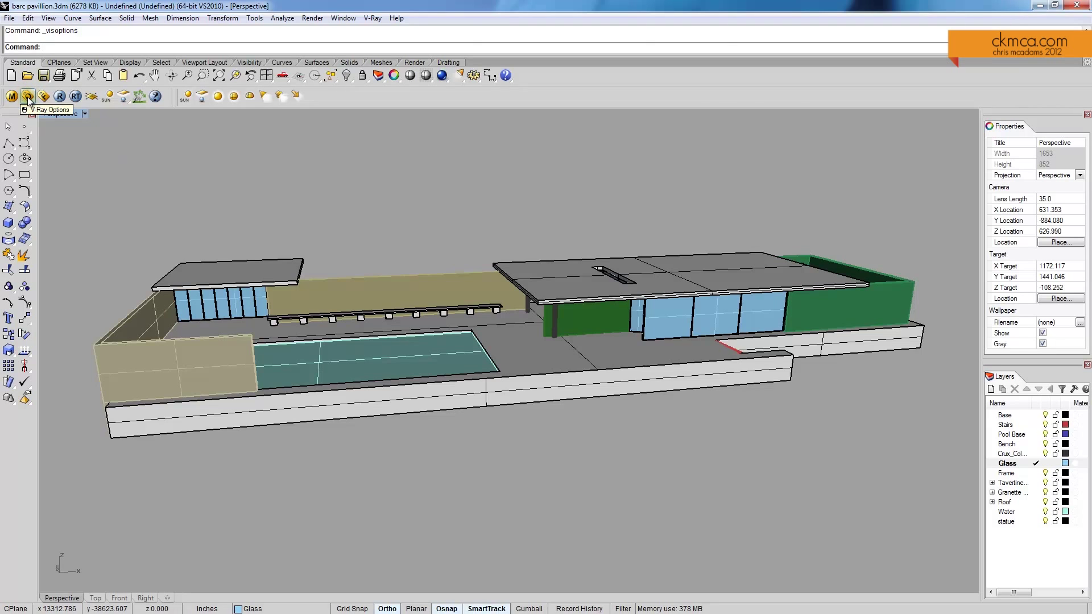
Open and enlarge the V-Ray Options window, reviewing the Global switches and System sections.
{"action": "left_click_drag", "start_coordinate": [528, 146], "coordinate": [491, 141]}
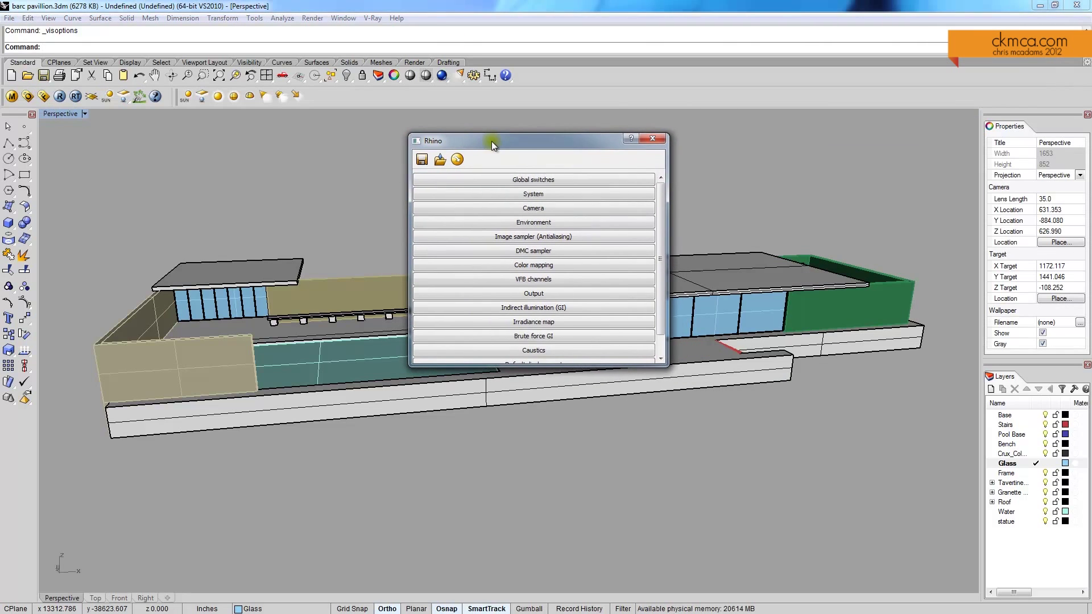
{"action": "left_click_drag", "start_coordinate": [638, 365], "coordinate": [651, 514]}
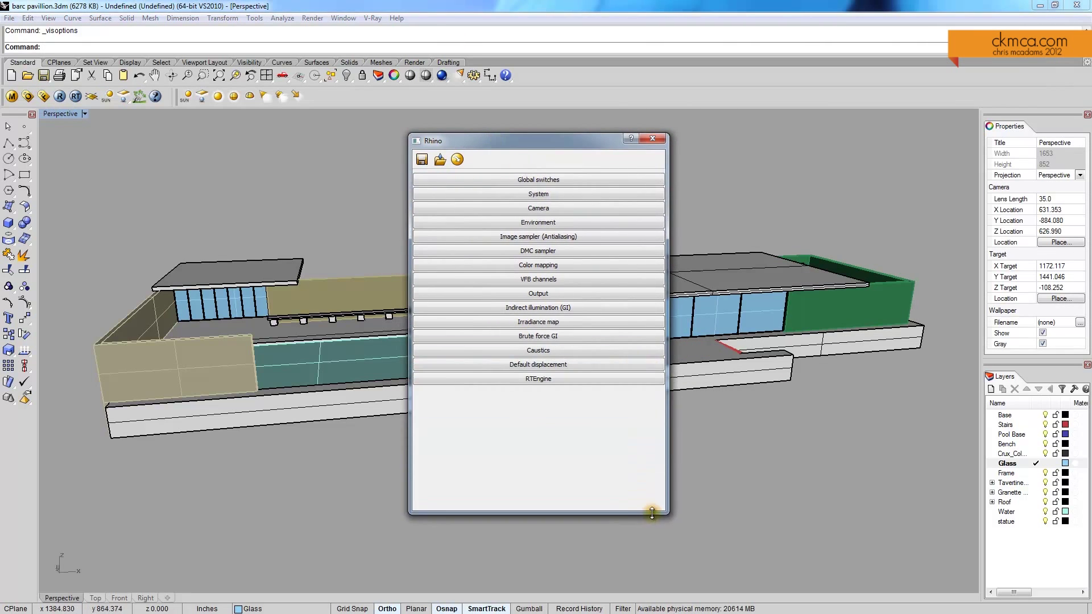
{"action": "left_click", "coordinate": [554, 181]}
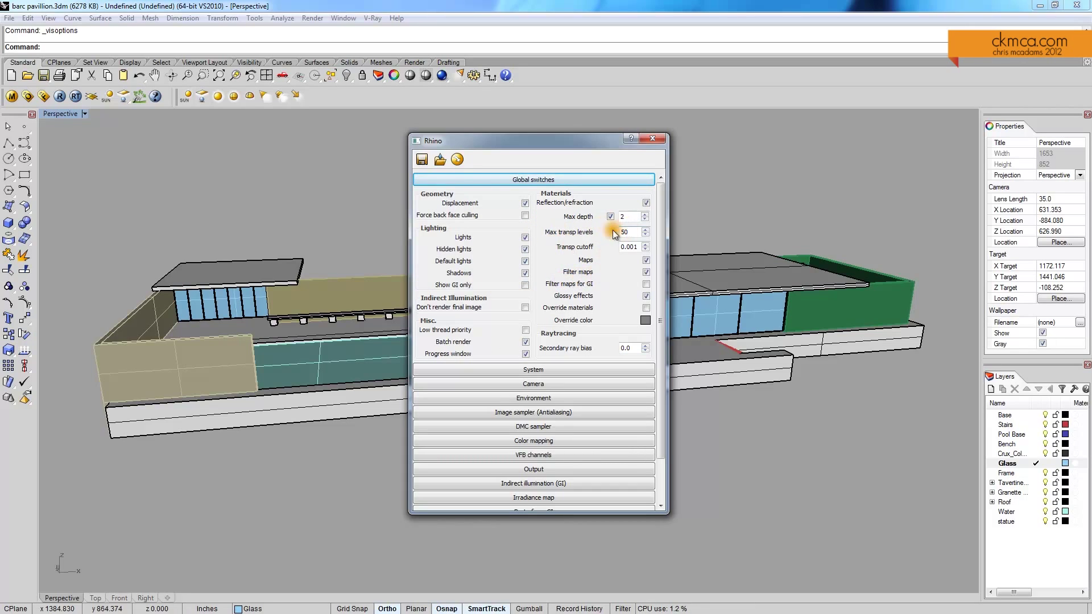
{"action": "left_click", "coordinate": [549, 180]}
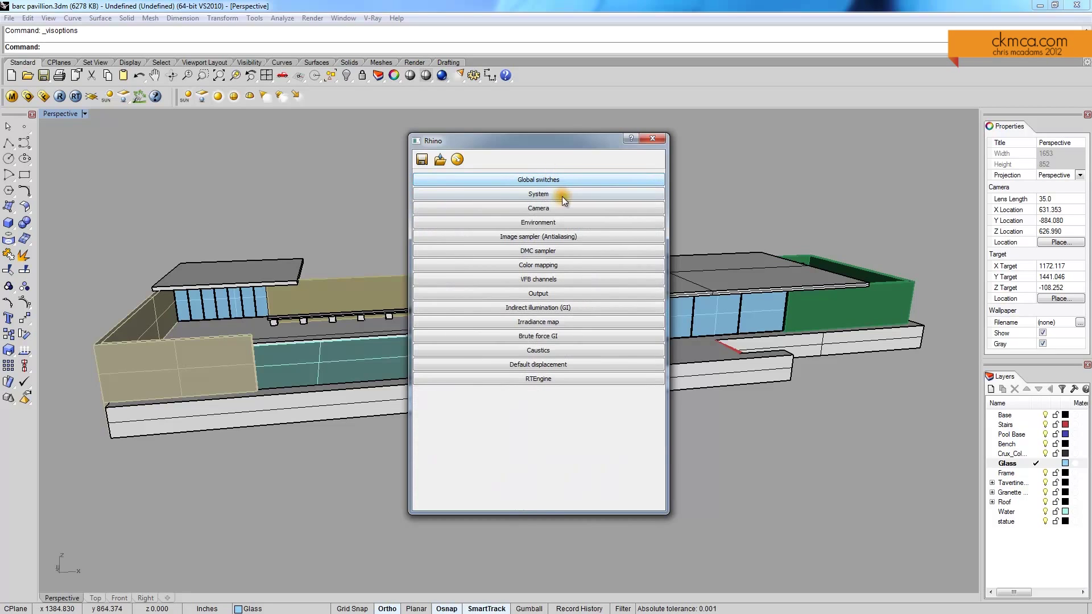
{"action": "left_click", "coordinate": [555, 194]}
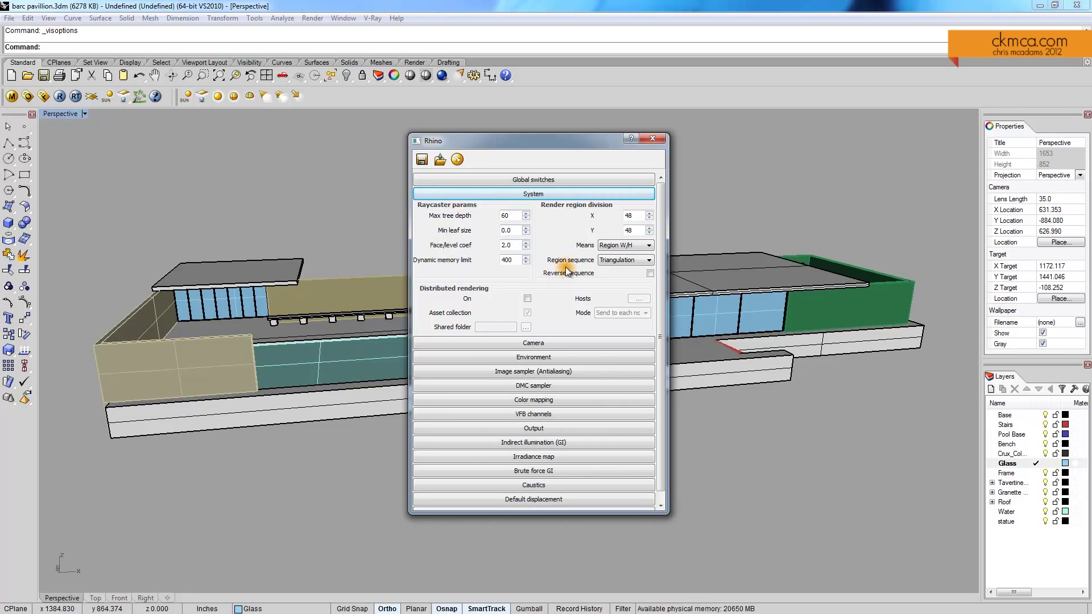
{"action": "left_click", "coordinate": [543, 194]}
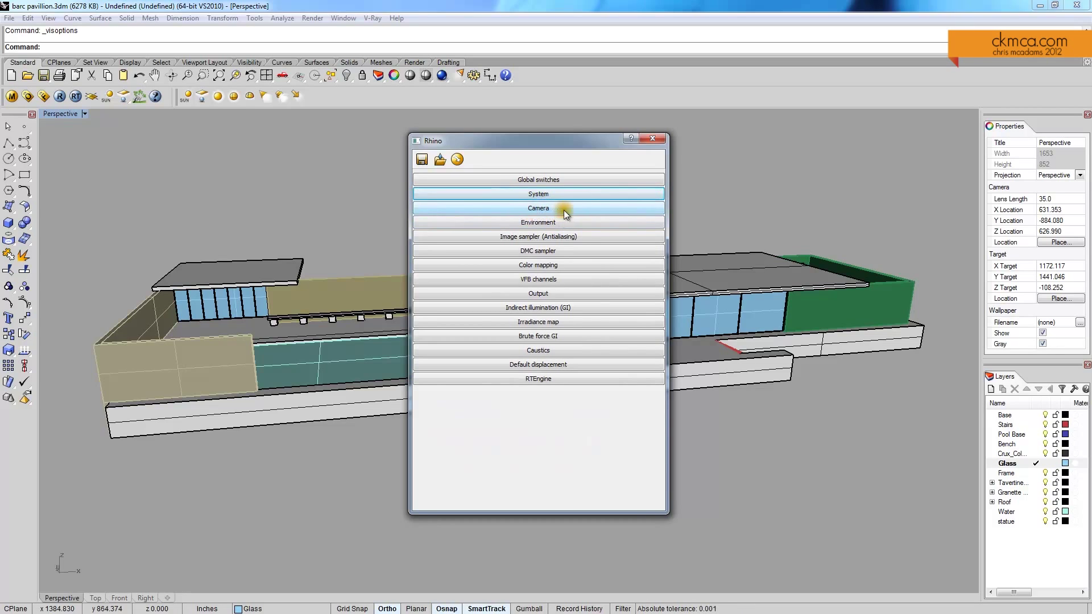
Expand the Camera rollout, move the options window aside, and orbit the view.
{"action": "left_click", "coordinate": [551, 209]}
{"action": "scroll", "coordinate": [658, 234], "scroll_direction": "down", "scroll_amount": 2}
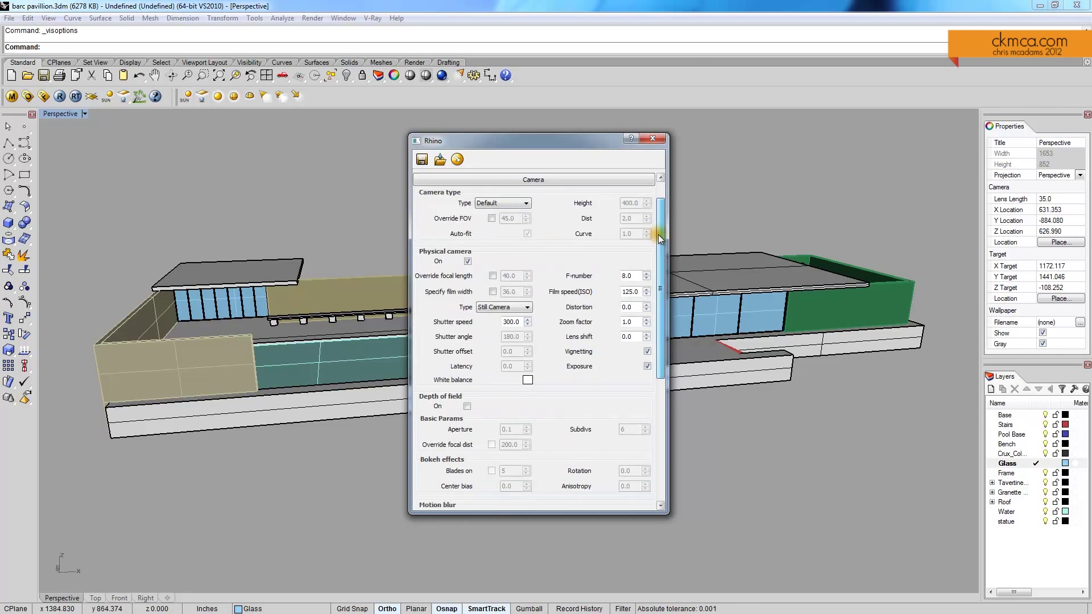
{"action": "left_click_drag", "start_coordinate": [557, 140], "coordinate": [829, 161]}
{"action": "right_click_drag", "start_coordinate": [436, 272], "coordinate": [691, 224]}
{"action": "left_click_drag", "start_coordinate": [736, 160], "coordinate": [671, 151]}
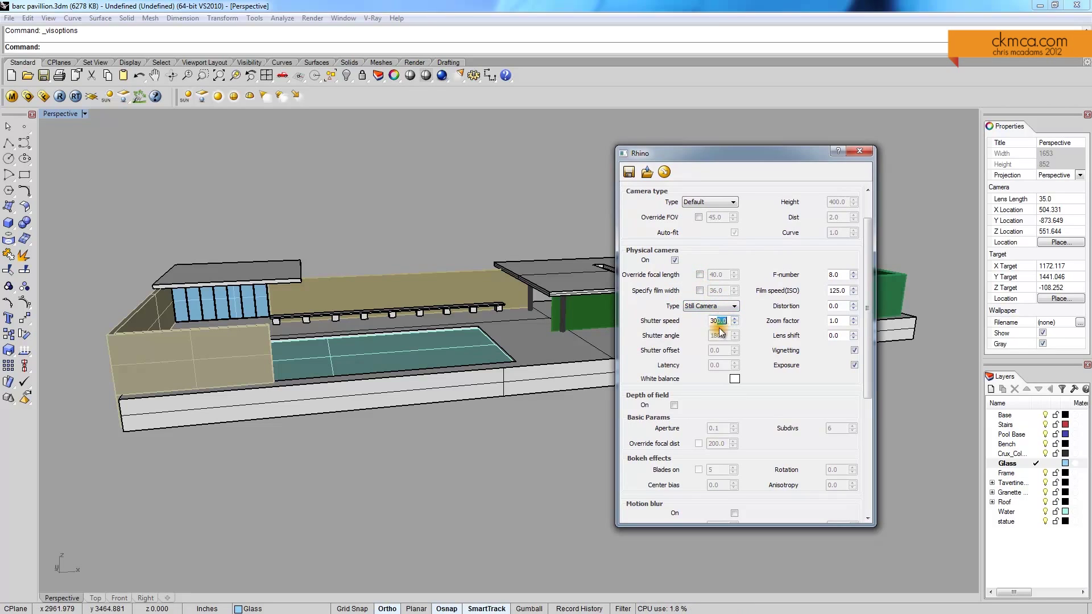
Inspect the camera F-number and orbit in closer to the pool and walls.
{"action": "double_click", "coordinate": [841, 276]}
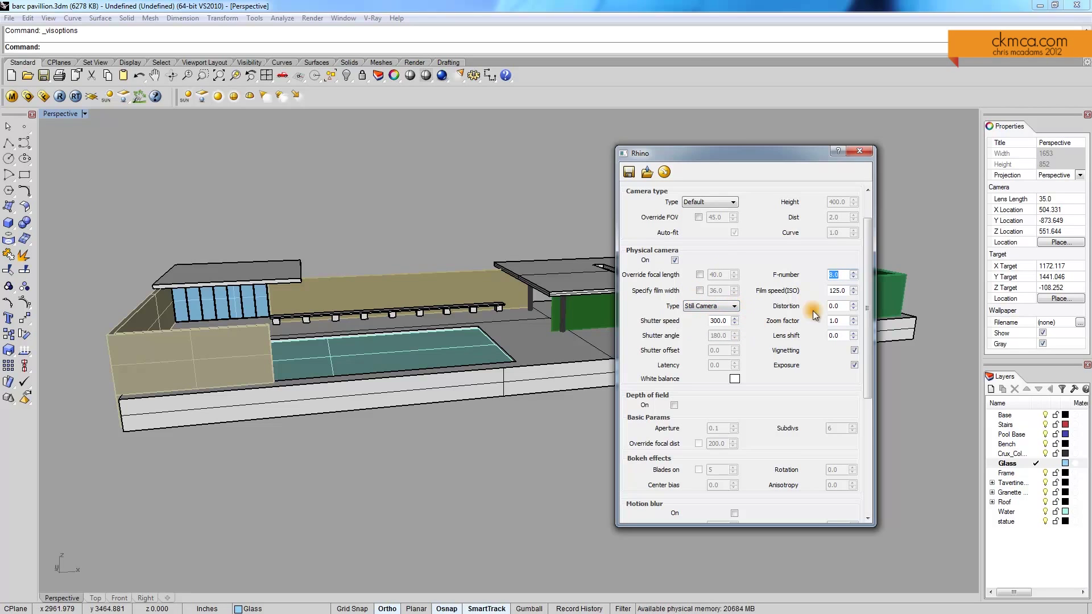
{"action": "left_click_drag", "start_coordinate": [868, 309], "coordinate": [869, 352]}
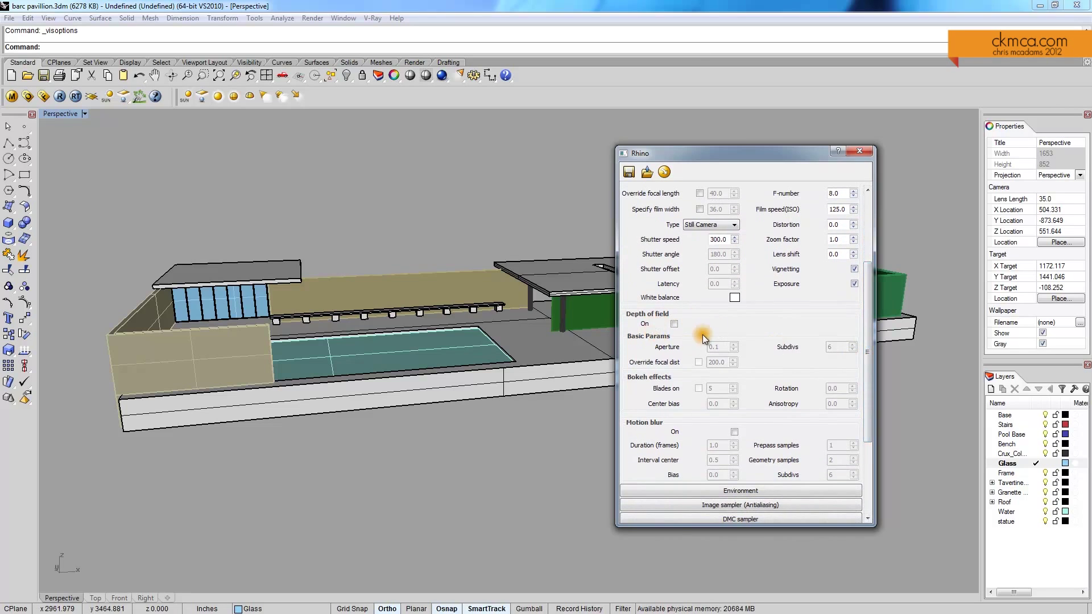
{"action": "right_click_drag", "start_coordinate": [428, 343], "coordinate": [263, 332]}
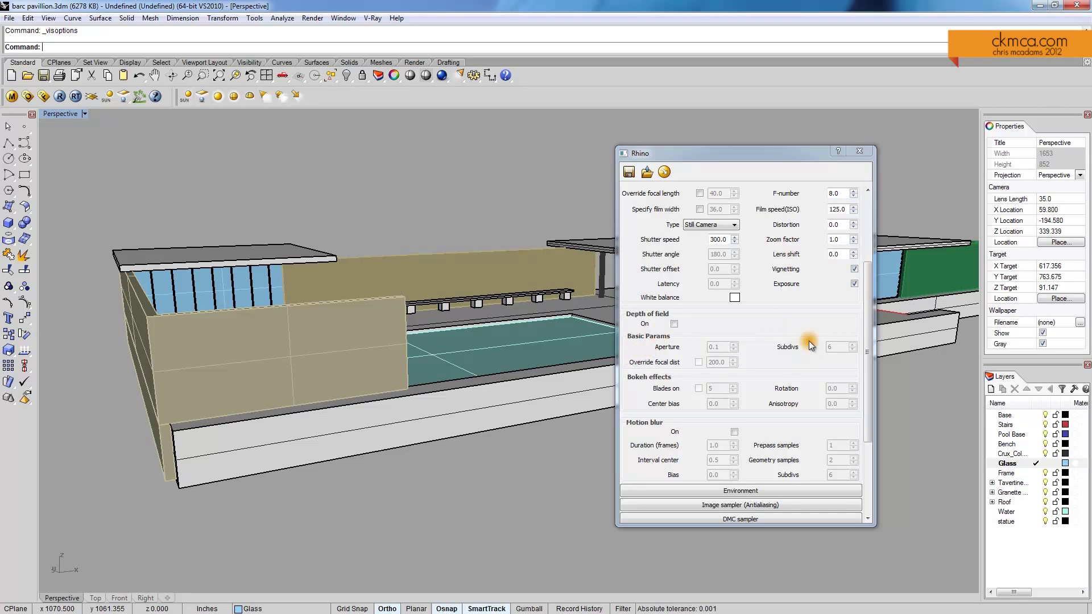
{"action": "scroll", "coordinate": [863, 329], "scroll_direction": "up", "scroll_amount": 3}
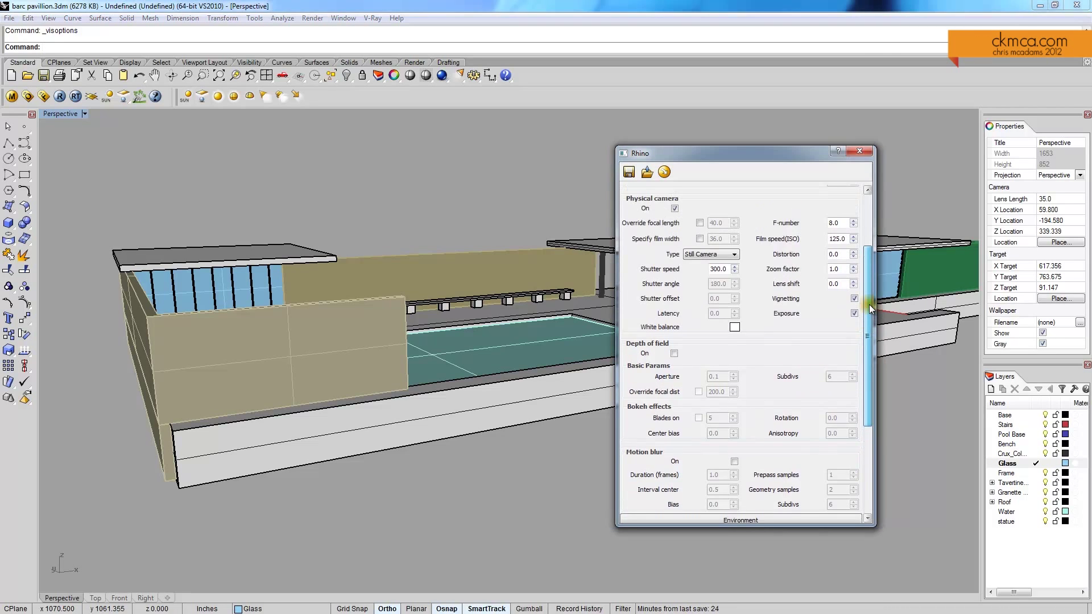
{"action": "left_click", "coordinate": [870, 215]}
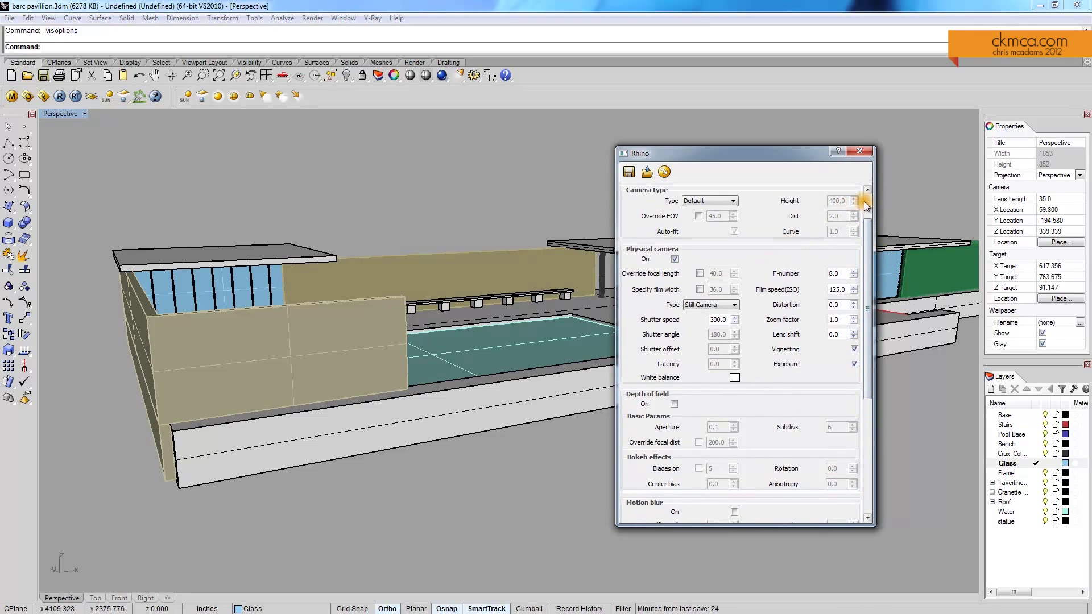
{"action": "left_click_drag", "start_coordinate": [864, 202], "coordinate": [864, 192]}
Expand and collapse the Environment, Image sampler, DMC sampler and Color mapping rollouts in turn.
{"action": "left_click", "coordinate": [732, 207]}
{"action": "left_click", "coordinate": [779, 236]}
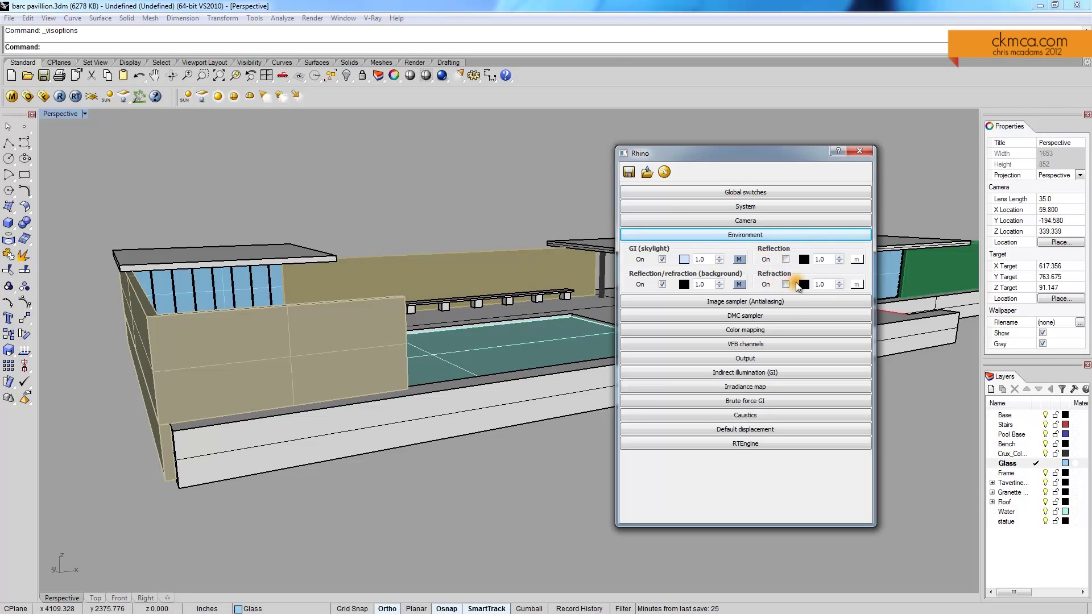
{"action": "left_click", "coordinate": [746, 233]}
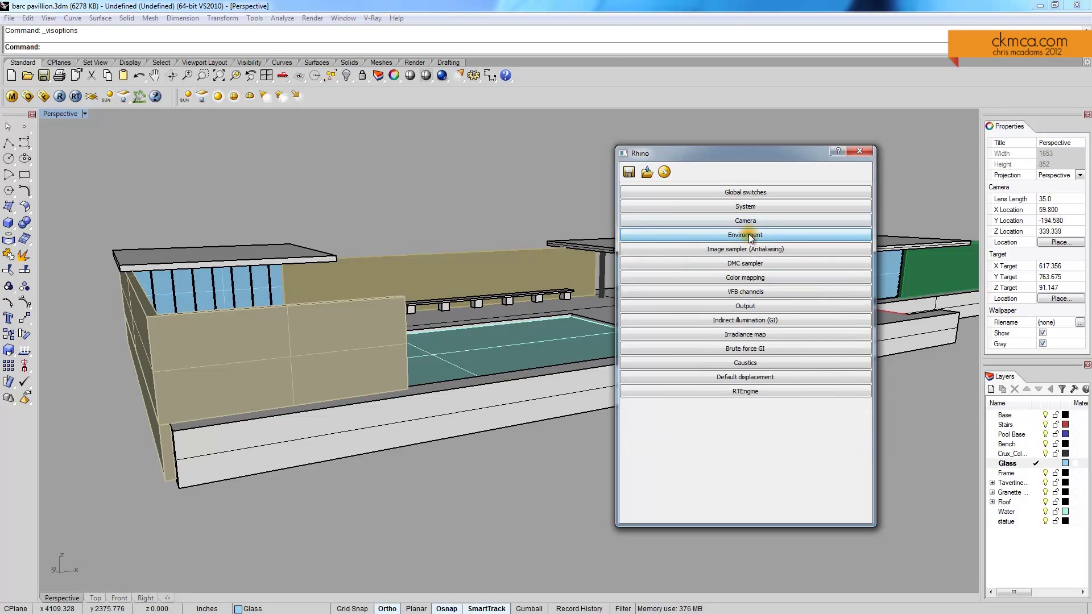
{"action": "left_click", "coordinate": [722, 249]}
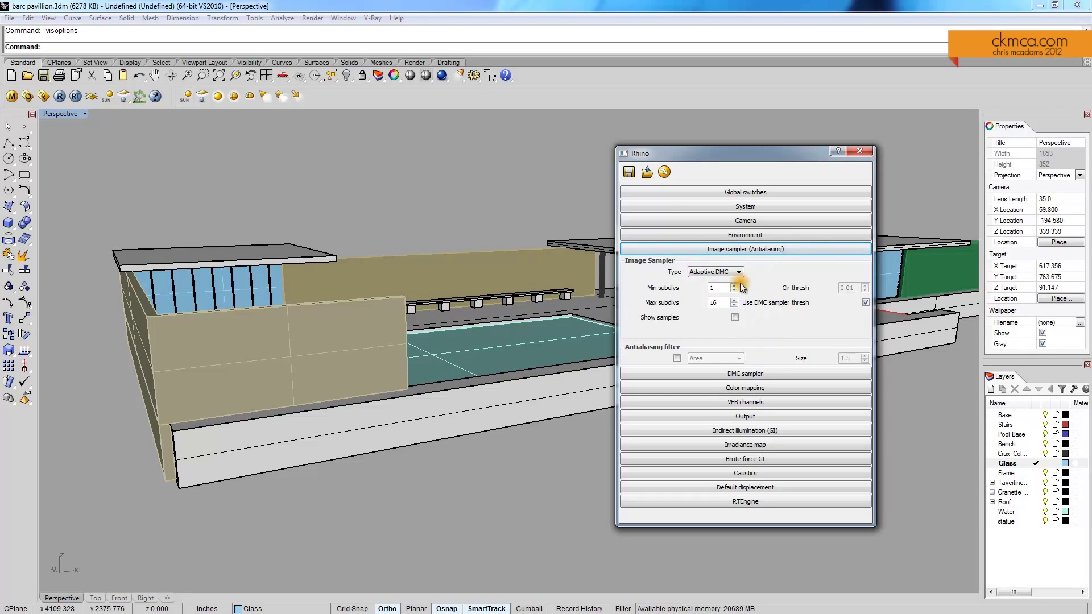
{"action": "left_click", "coordinate": [776, 250]}
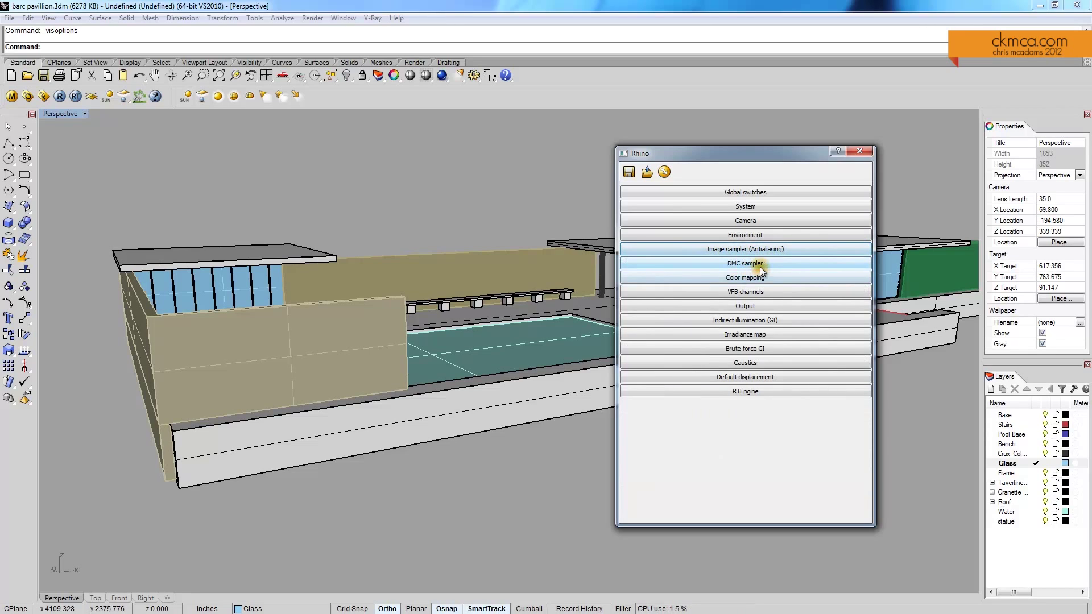
{"action": "left_click", "coordinate": [749, 264]}
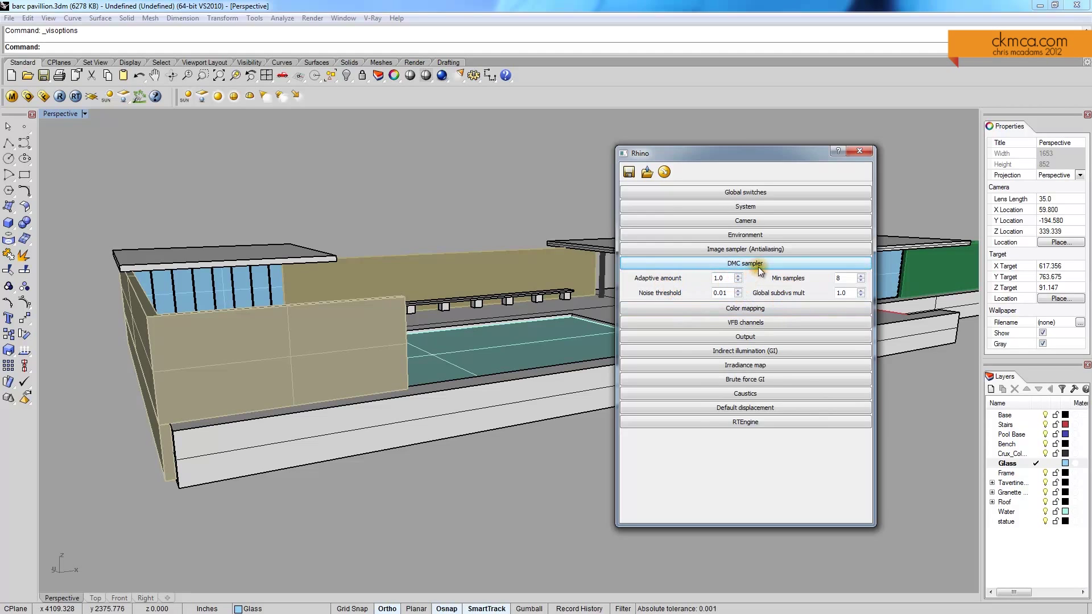
{"action": "left_click", "coordinate": [759, 265]}
{"action": "left_click", "coordinate": [747, 278]}
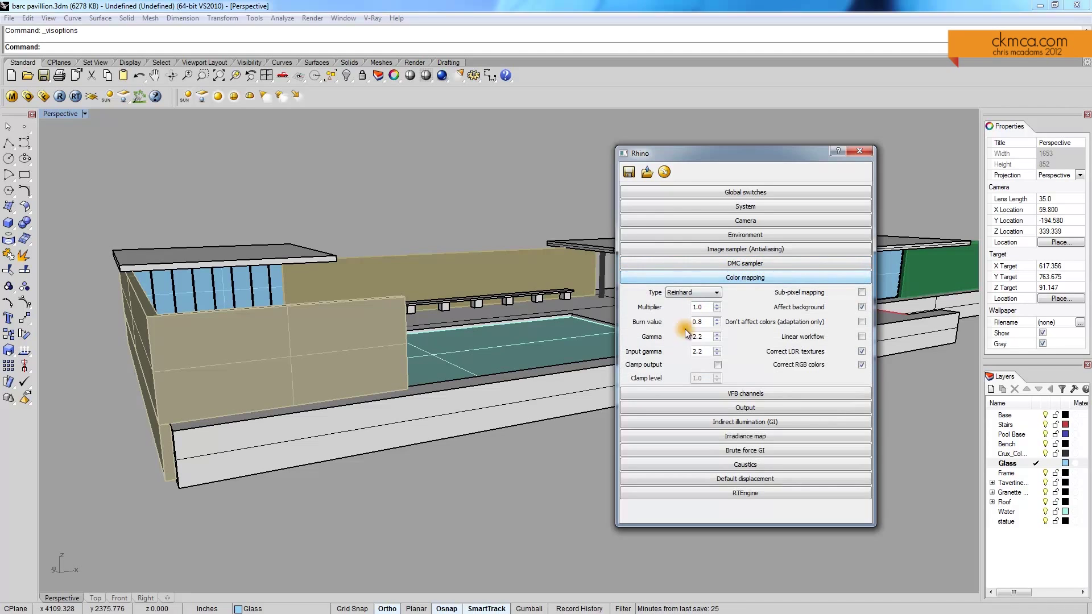
{"action": "left_click", "coordinate": [744, 278]}
Browse the VFB channels list, marking ZDepth, then collapse the rollout.
{"action": "left_click", "coordinate": [752, 294]}
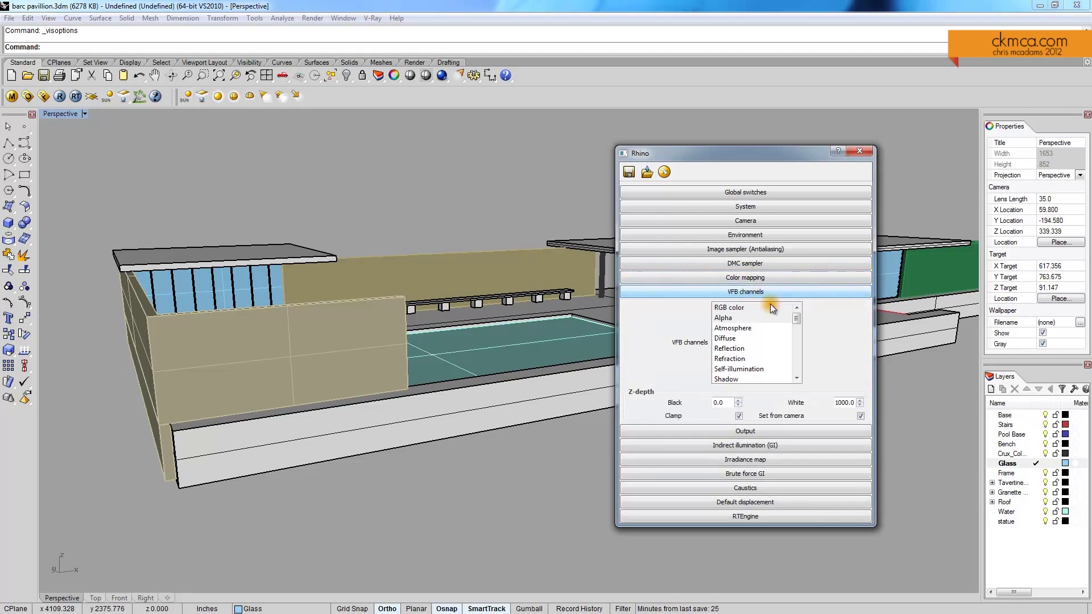
{"action": "scroll", "coordinate": [795, 337], "scroll_direction": "down", "scroll_amount": 3}
{"action": "mouse_move", "coordinate": [795, 336]}
{"action": "left_mouse_down"}
{"action": "mouse_move", "coordinate": [804, 313]}
{"action": "mouse_move", "coordinate": [798, 348]}
{"action": "left_mouse_up"}
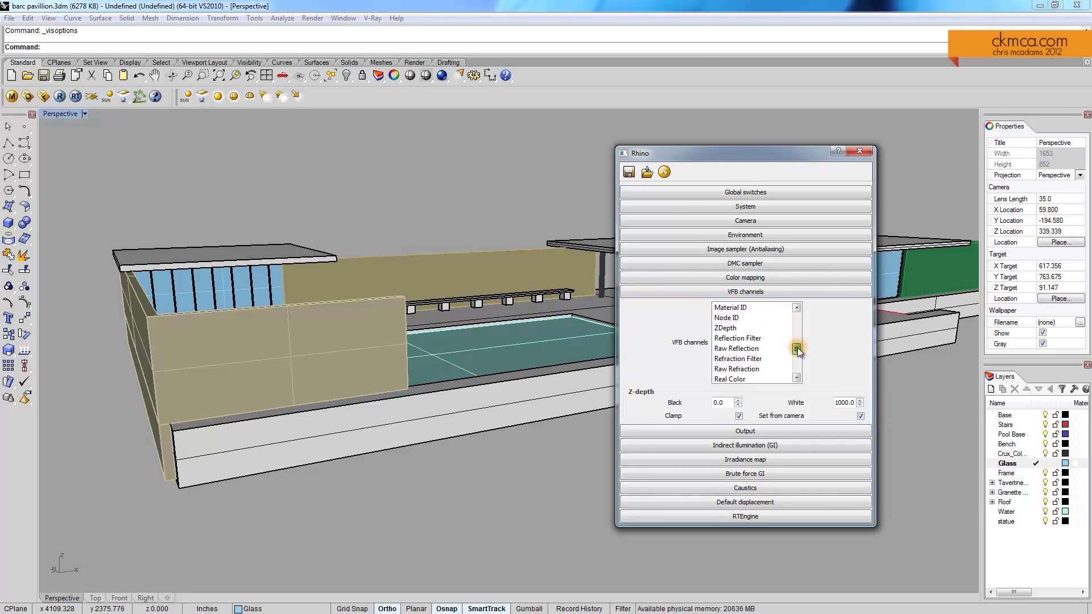
{"action": "left_click", "coordinate": [731, 328]}
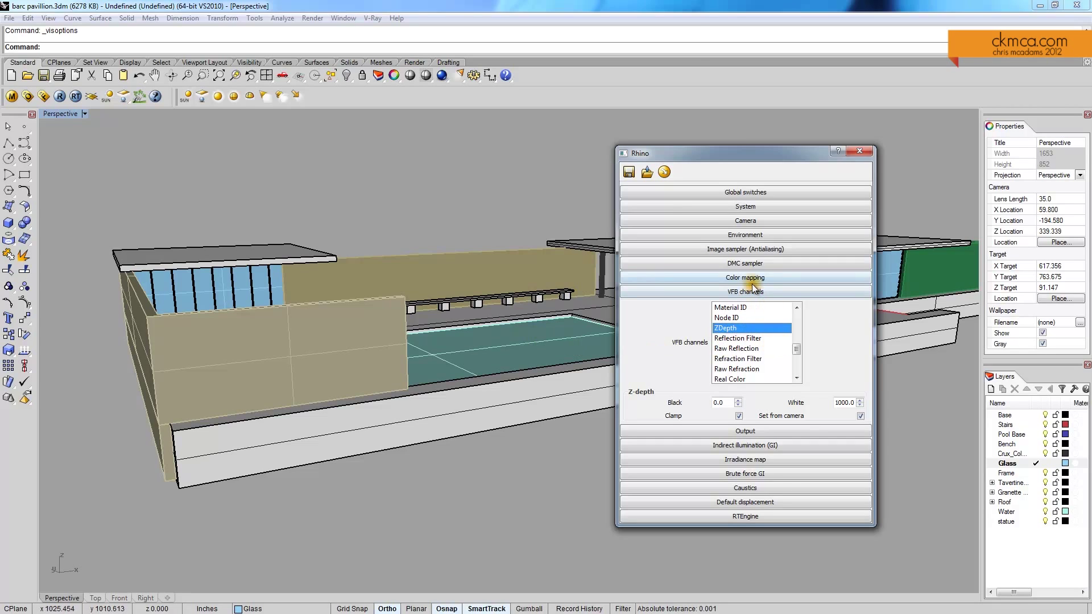
{"action": "scroll", "coordinate": [781, 346], "scroll_direction": "down", "scroll_amount": 5}
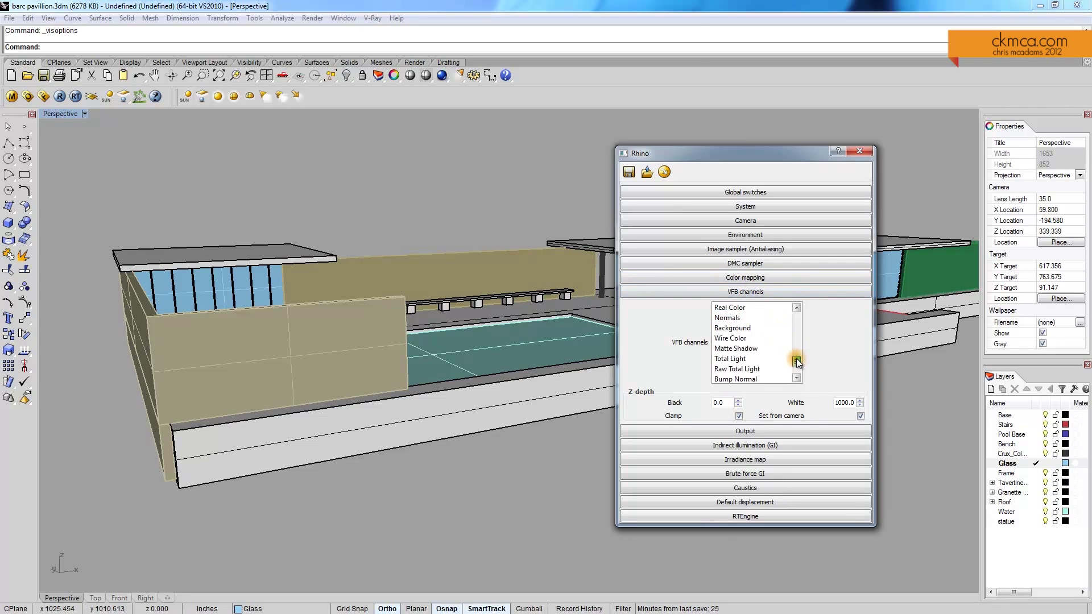
{"action": "left_click", "coordinate": [739, 291]}
Expand the Output rollout and check the 320 × 240 output size.
{"action": "left_click", "coordinate": [765, 306]}
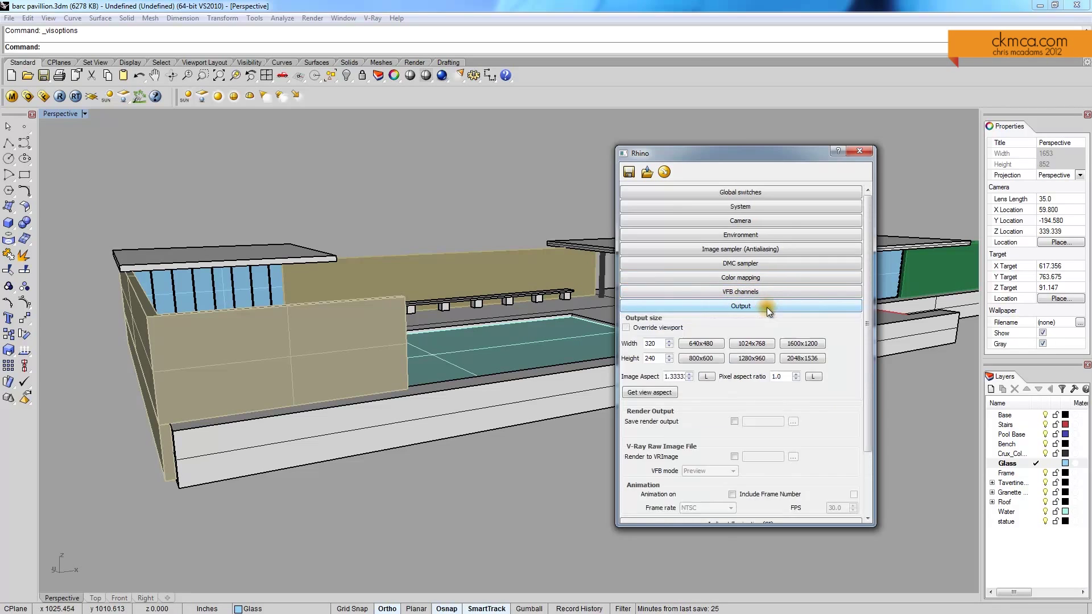
{"action": "left_click_drag", "start_coordinate": [734, 150], "coordinate": [715, 98]}
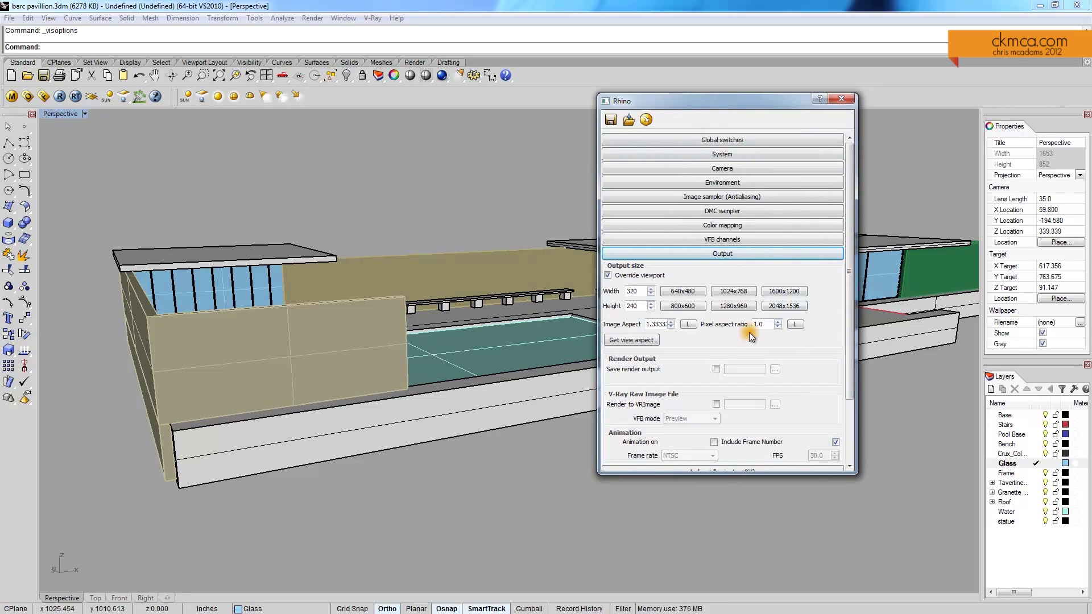
{"action": "double_click", "coordinate": [633, 306]}
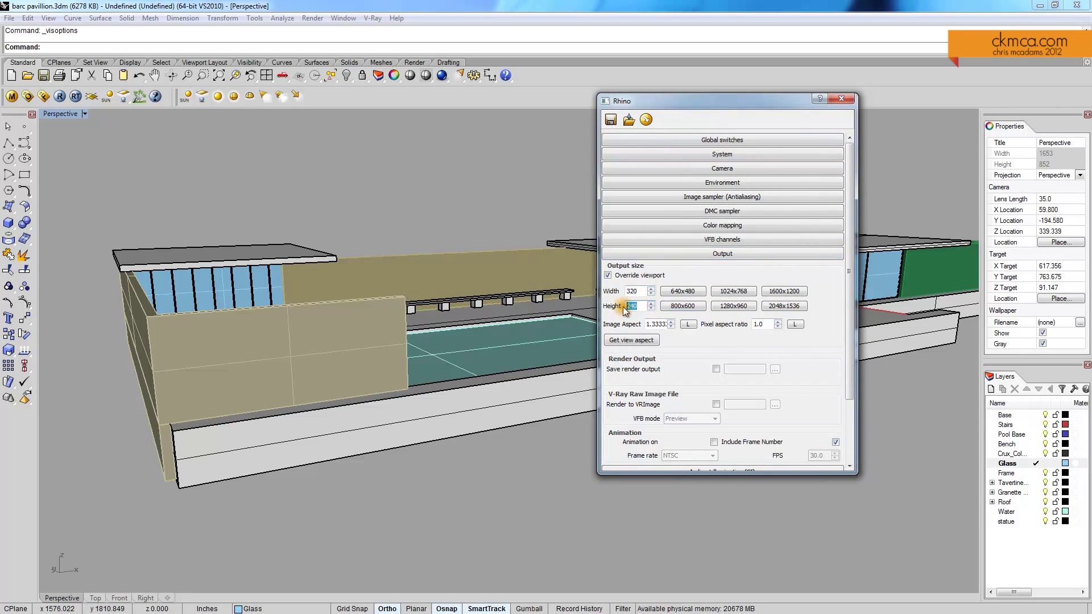
{"action": "left_click", "coordinate": [59, 96]}
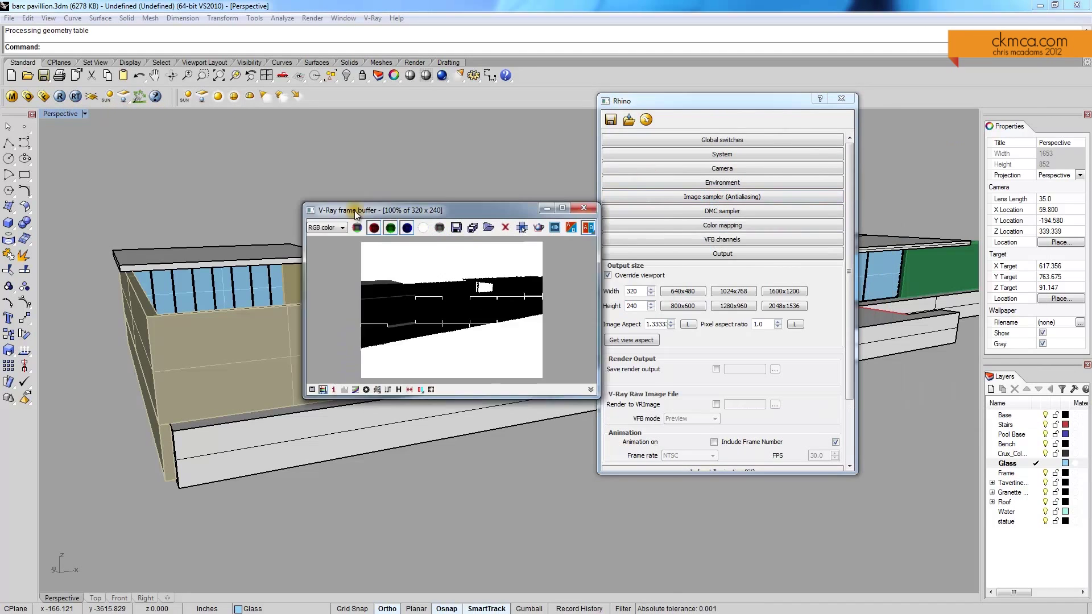
Inspect the 320 × 240 test render in the frame buffer, then close it.
{"action": "left_click_drag", "start_coordinate": [383, 210], "coordinate": [258, 212]}
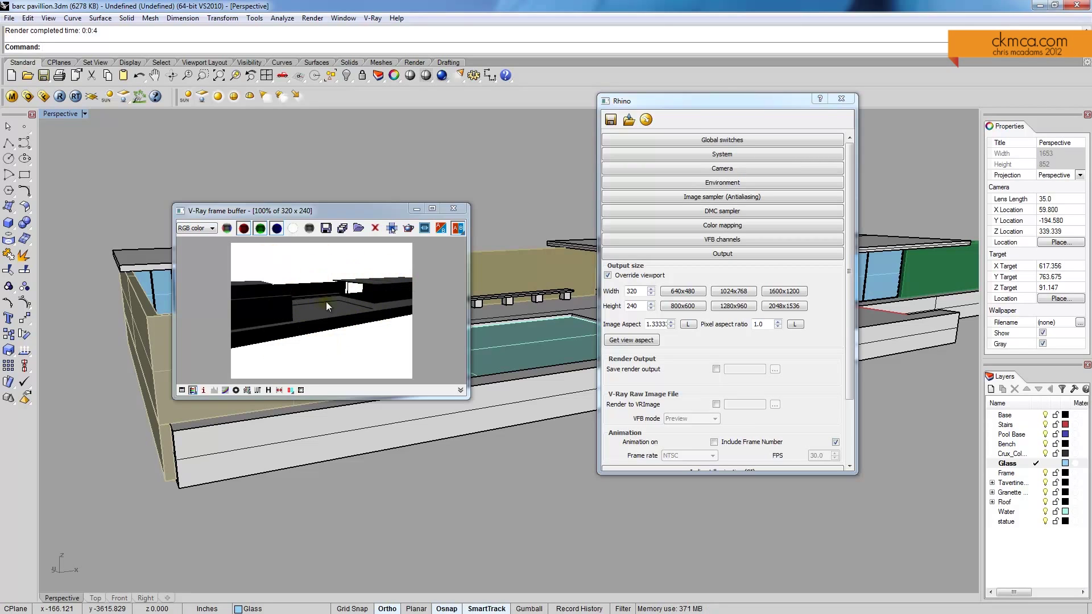
{"action": "left_click", "coordinate": [626, 277]}
{"action": "left_click_drag", "start_coordinate": [326, 214], "coordinate": [341, 200]}
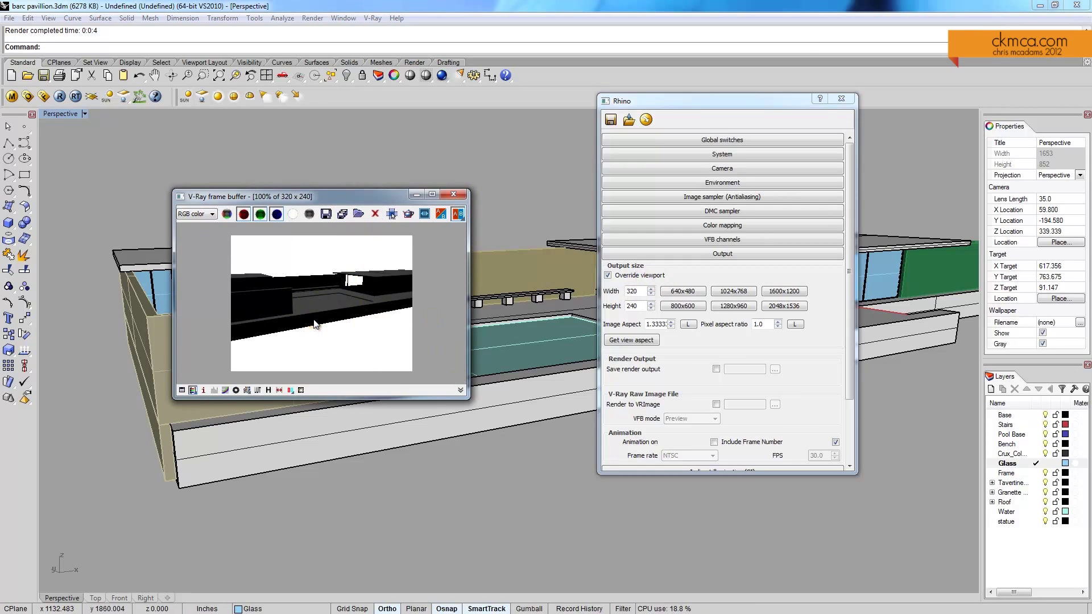
{"action": "left_click", "coordinate": [294, 244]}
{"action": "left_click", "coordinate": [453, 193]}
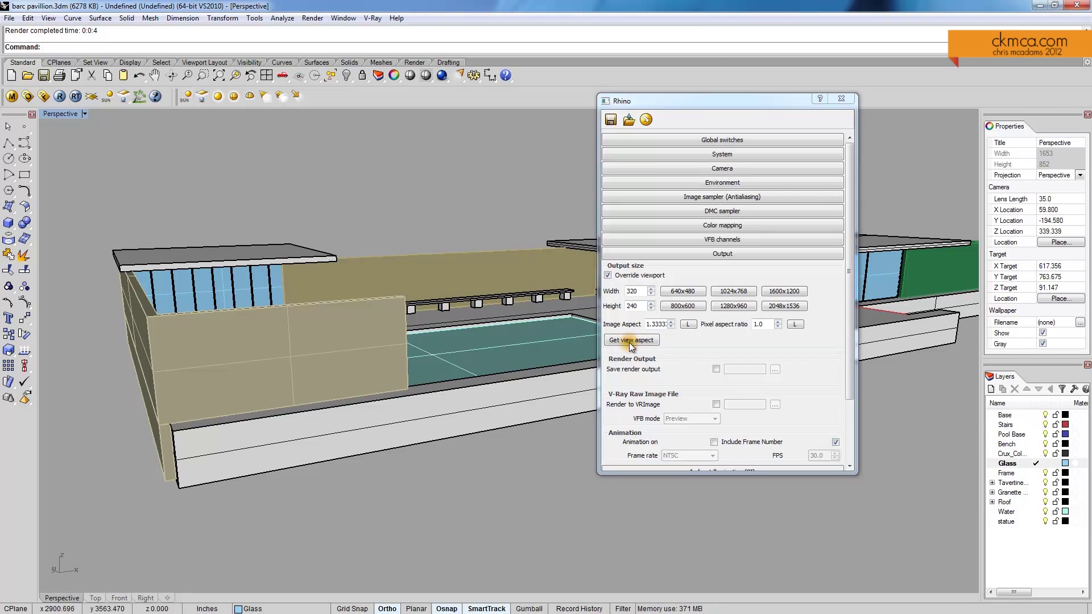
Reorbit the pavilion and take the output aspect from the viewport.
{"action": "left_click_drag", "start_coordinate": [738, 102], "coordinate": [927, 118]}
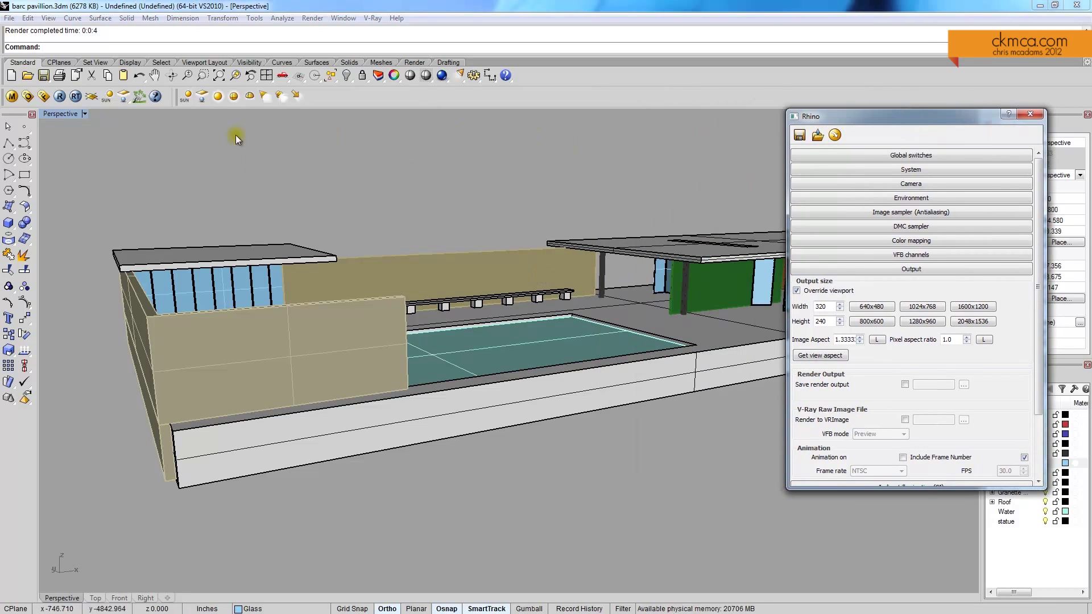
{"action": "right_click_drag", "start_coordinate": [800, 531], "coordinate": [569, 374]}
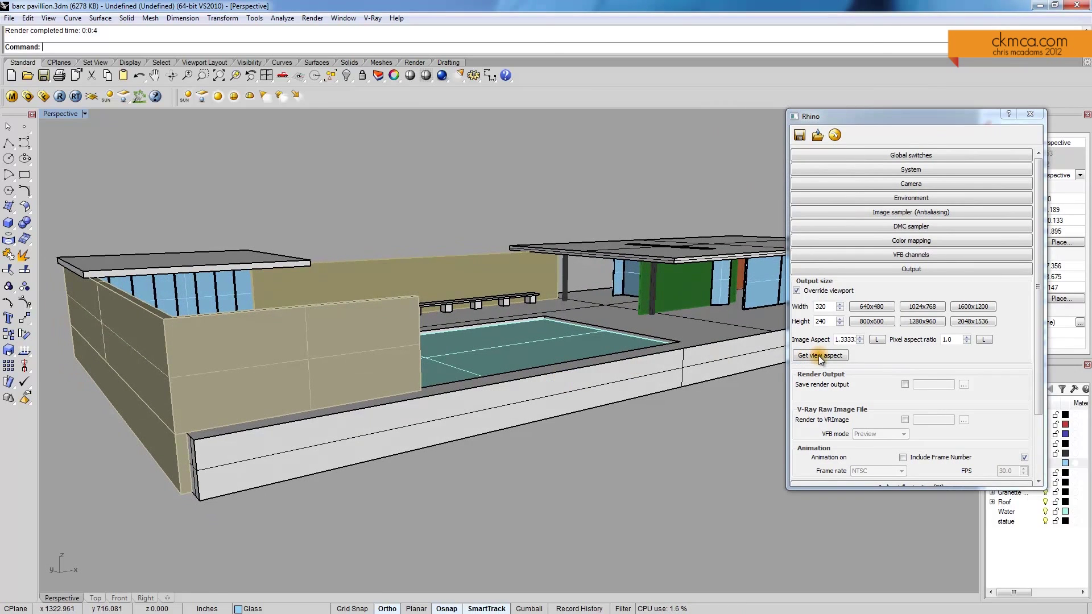
{"action": "left_click", "coordinate": [819, 356]}
{"action": "left_click", "coordinate": [851, 340]}
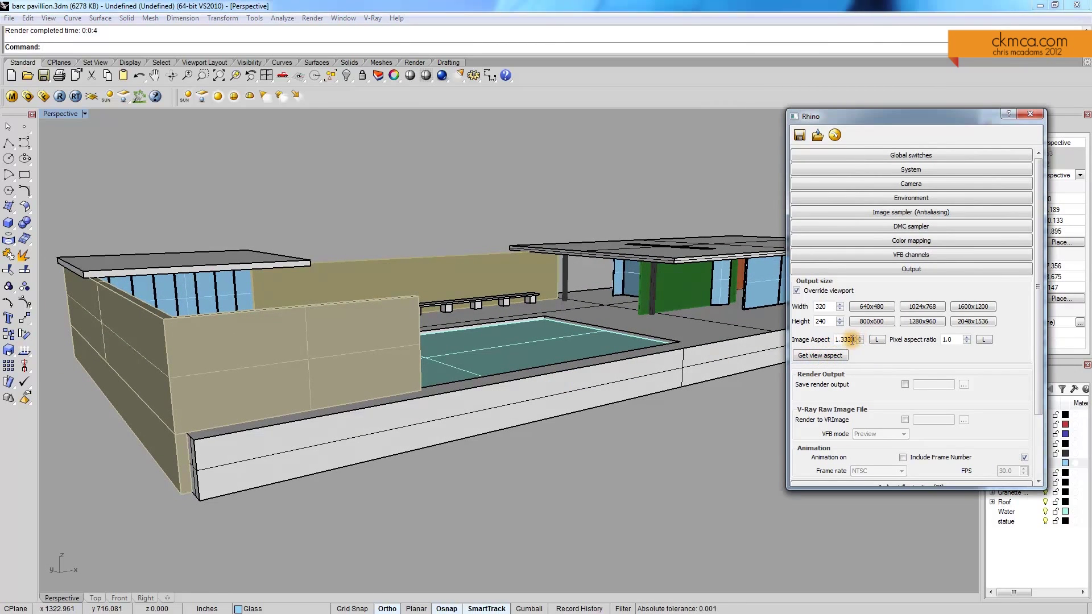
{"action": "left_click", "coordinate": [830, 362]}
Lock the 1.9401 image aspect and set the output size to 1280 × 659.
{"action": "left_click_drag", "start_coordinate": [857, 340], "coordinate": [831, 341]}
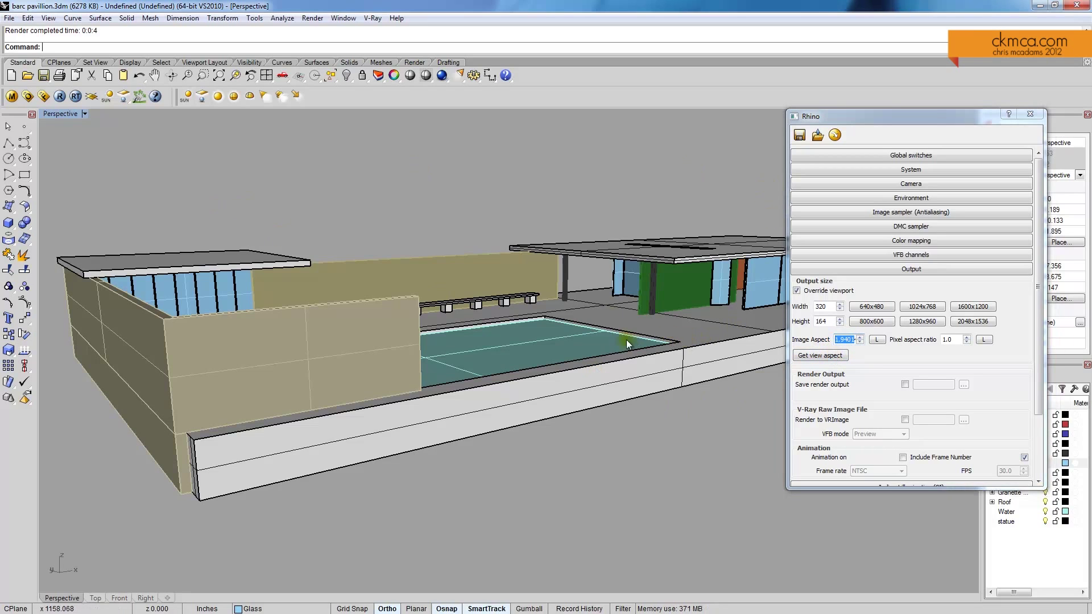
{"action": "left_click", "coordinate": [831, 306]}
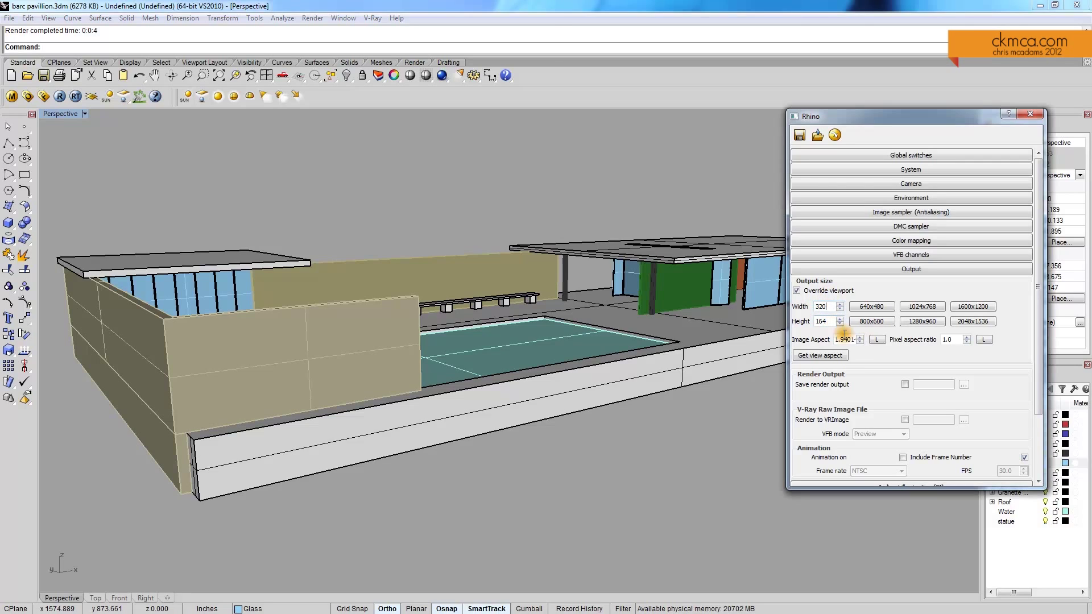
{"action": "left_click", "coordinate": [878, 340]}
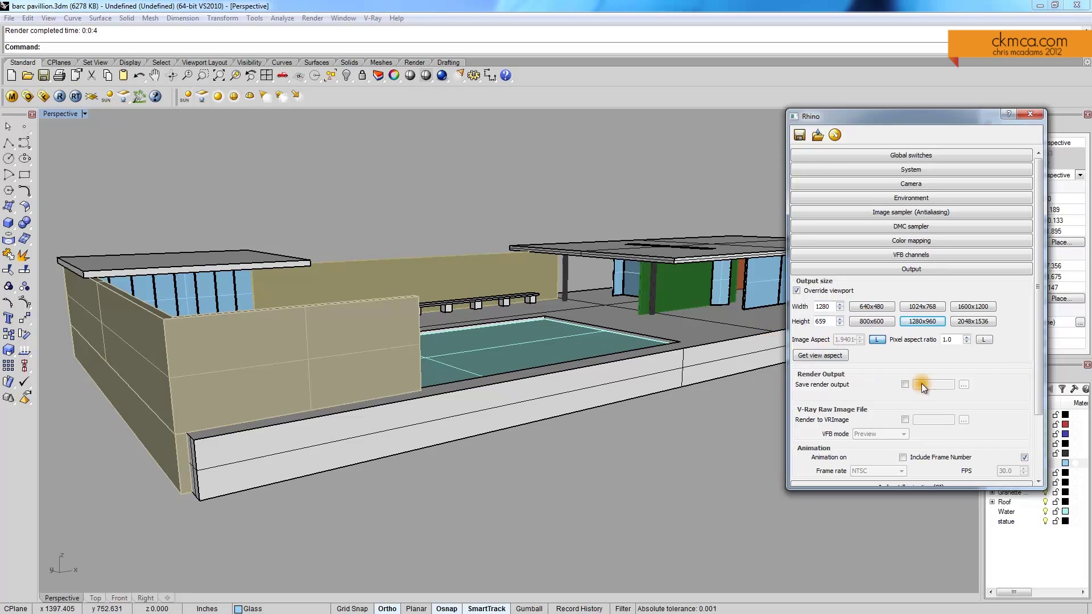
{"action": "left_click_drag", "start_coordinate": [1039, 350], "coordinate": [1040, 412]}
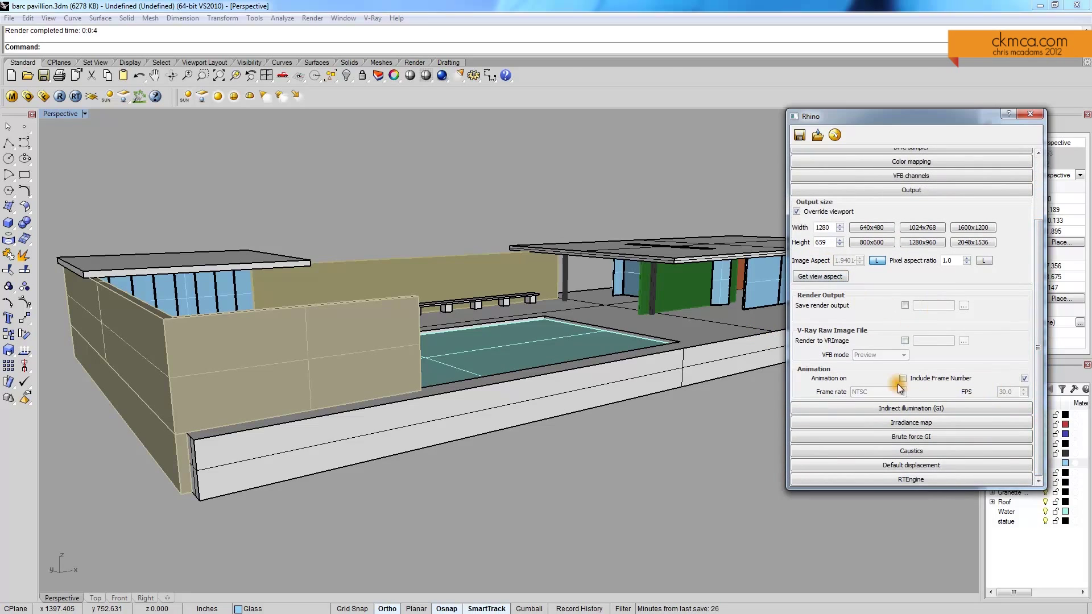
{"action": "left_click", "coordinate": [889, 194]}
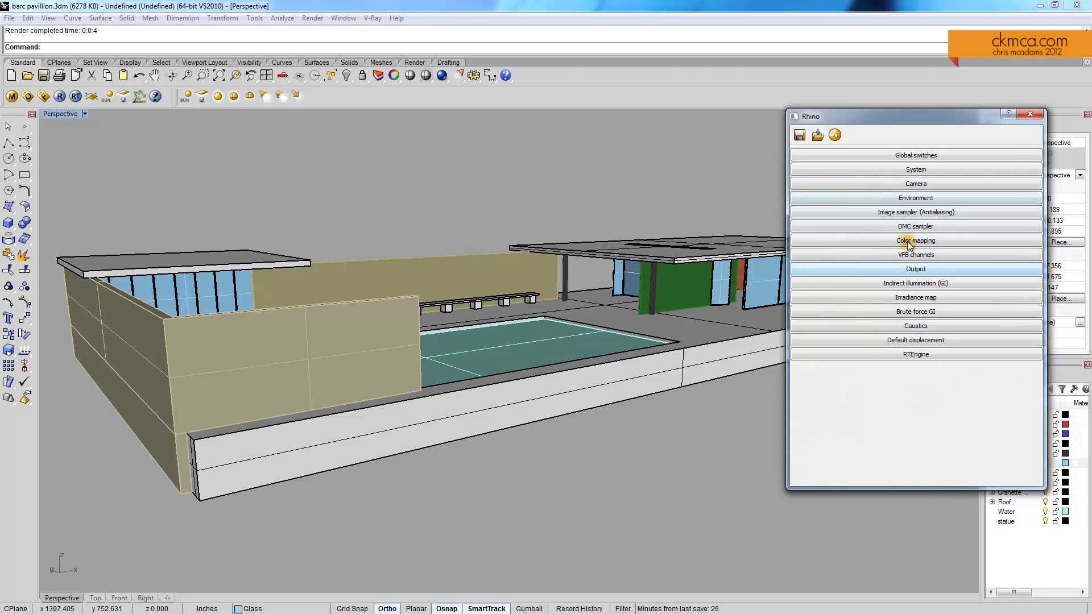
Expand Indirect illumination and keep Irradiance map as the primary bounces engine.
{"action": "left_click", "coordinate": [928, 284]}
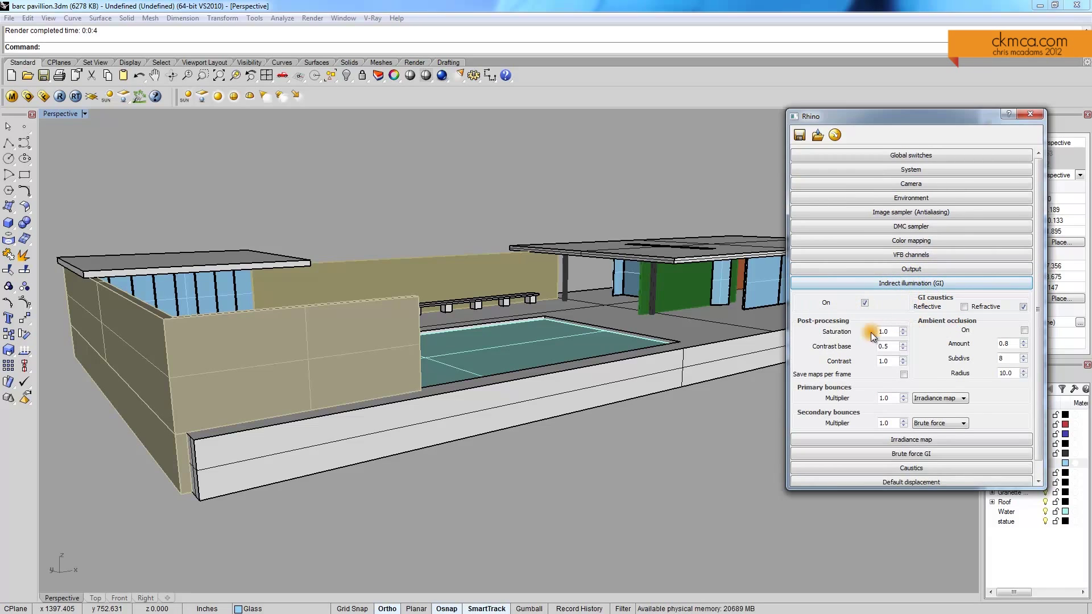
{"action": "left_click", "coordinate": [959, 399]}
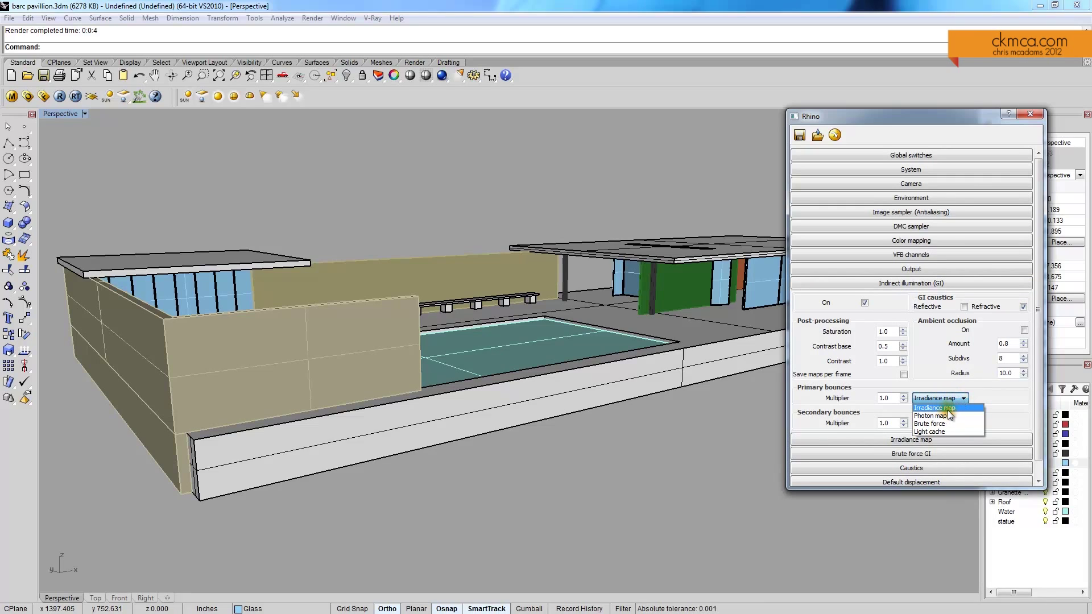
{"action": "left_click", "coordinate": [965, 397]}
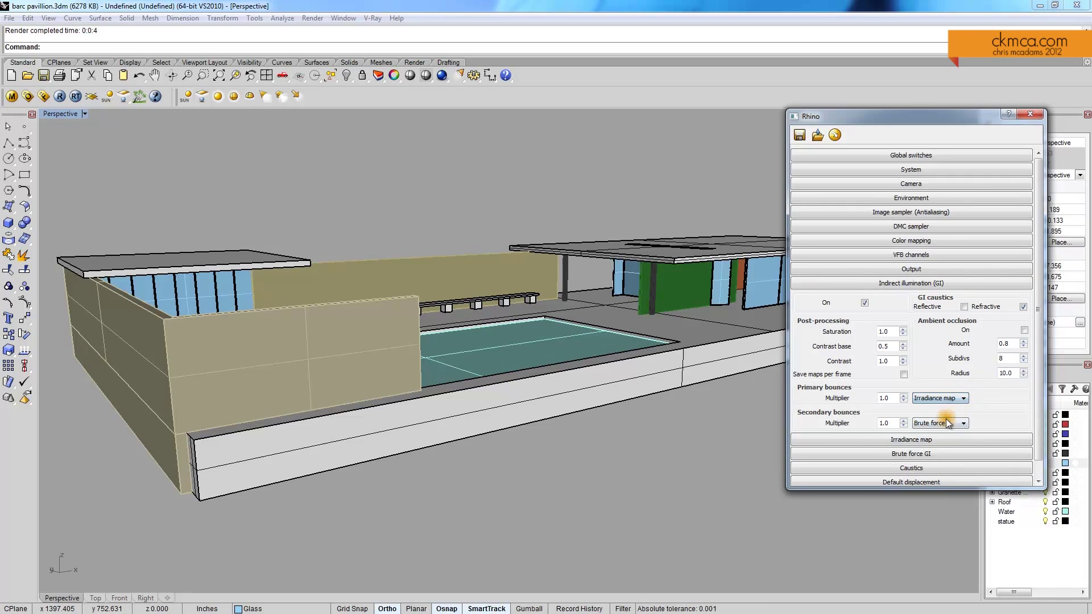
{"action": "left_click", "coordinate": [949, 398]}
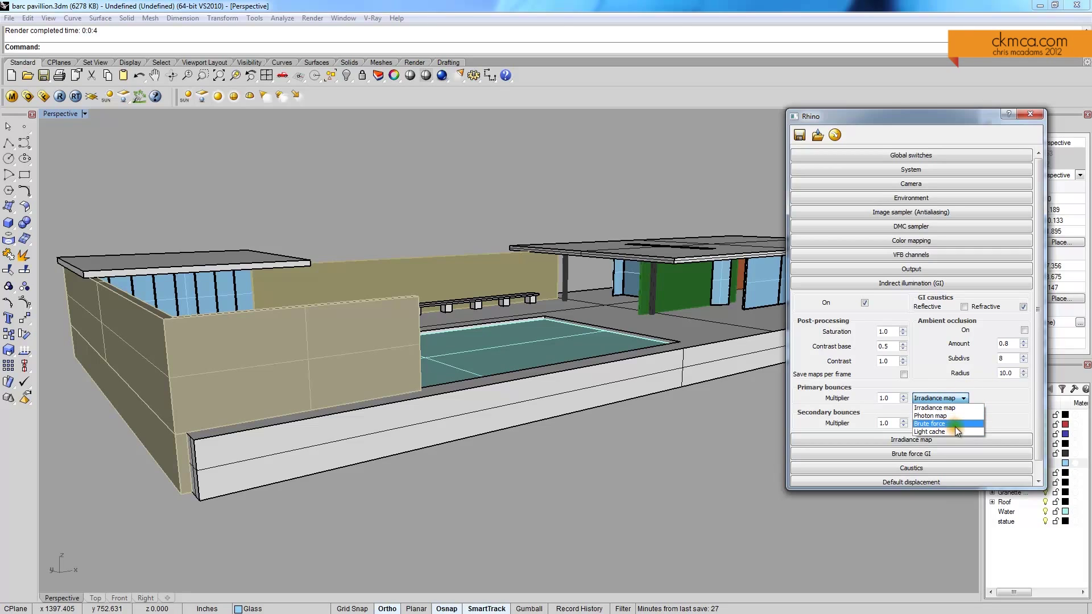
{"action": "left_click", "coordinate": [988, 391]}
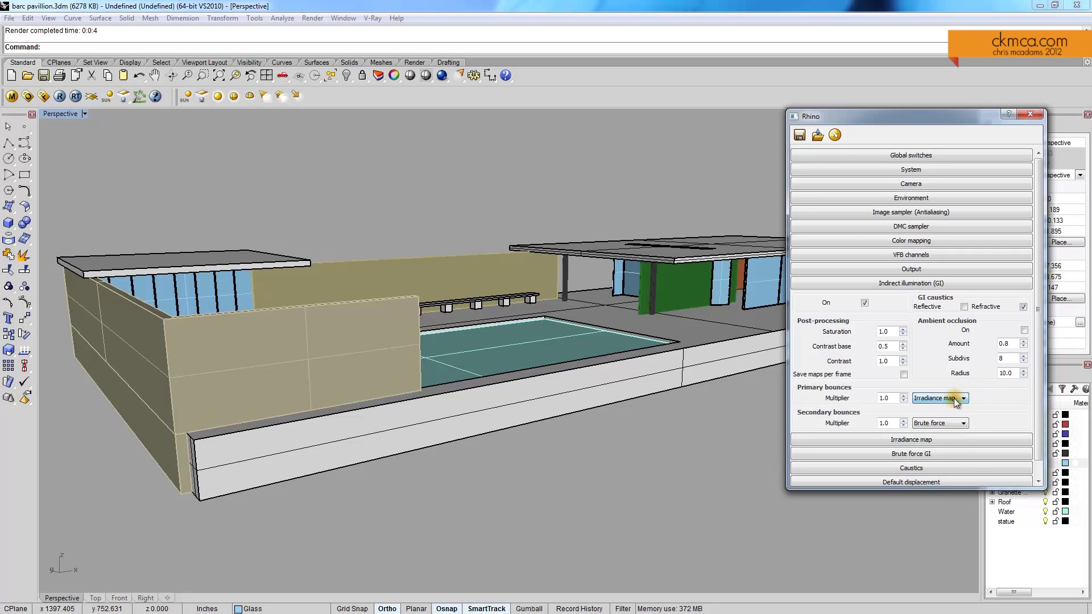
Collapse the GI rollout and review the Irradiance map settings.
{"action": "left_click", "coordinate": [931, 283]}
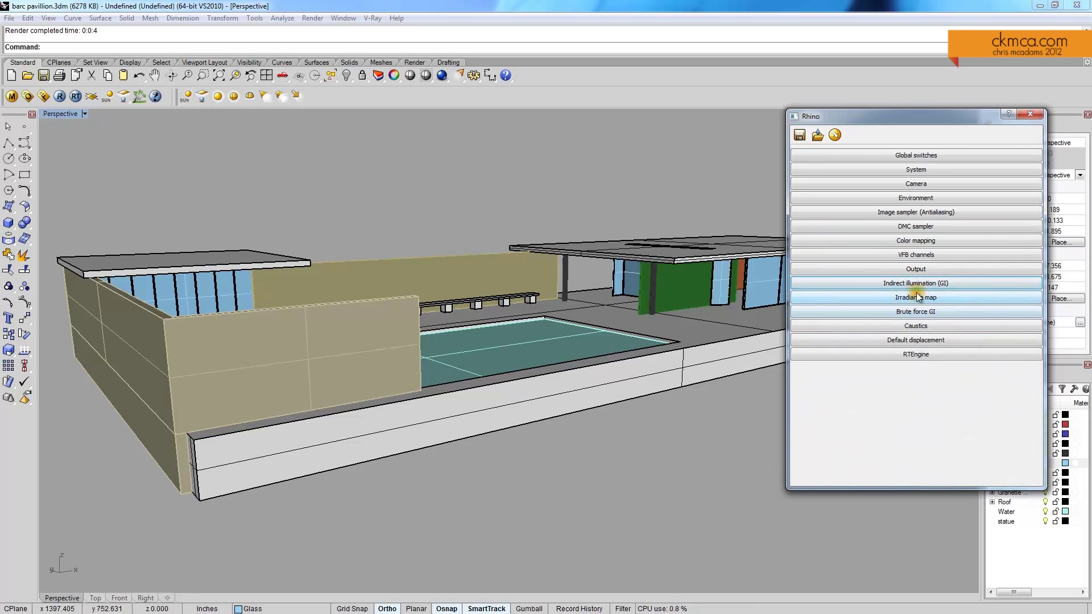
{"action": "left_click", "coordinate": [918, 297]}
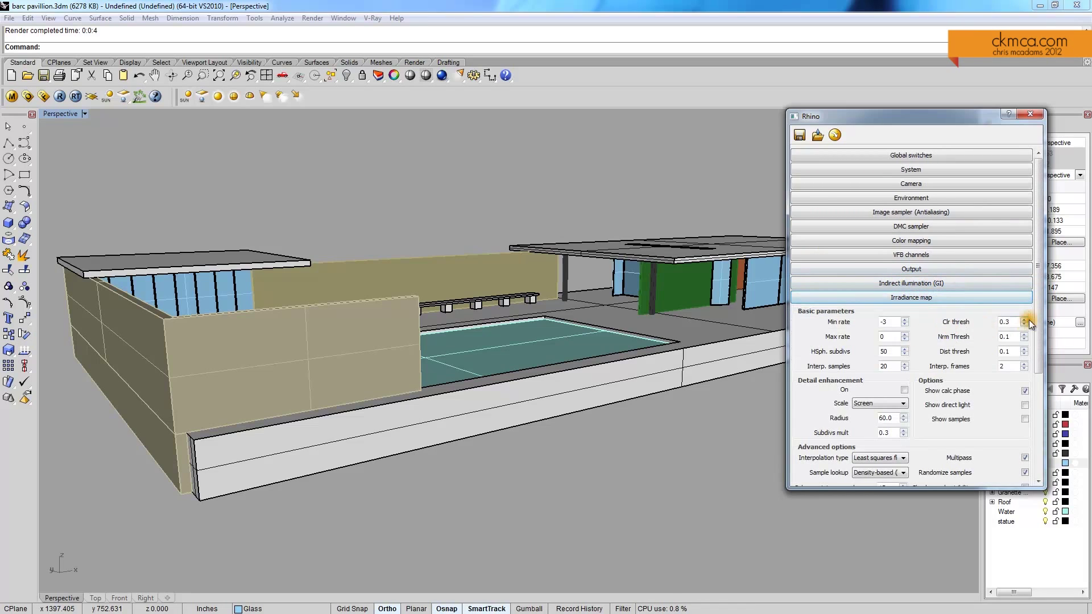
{"action": "scroll", "coordinate": [1028, 319], "scroll_direction": "down", "scroll_amount": 3}
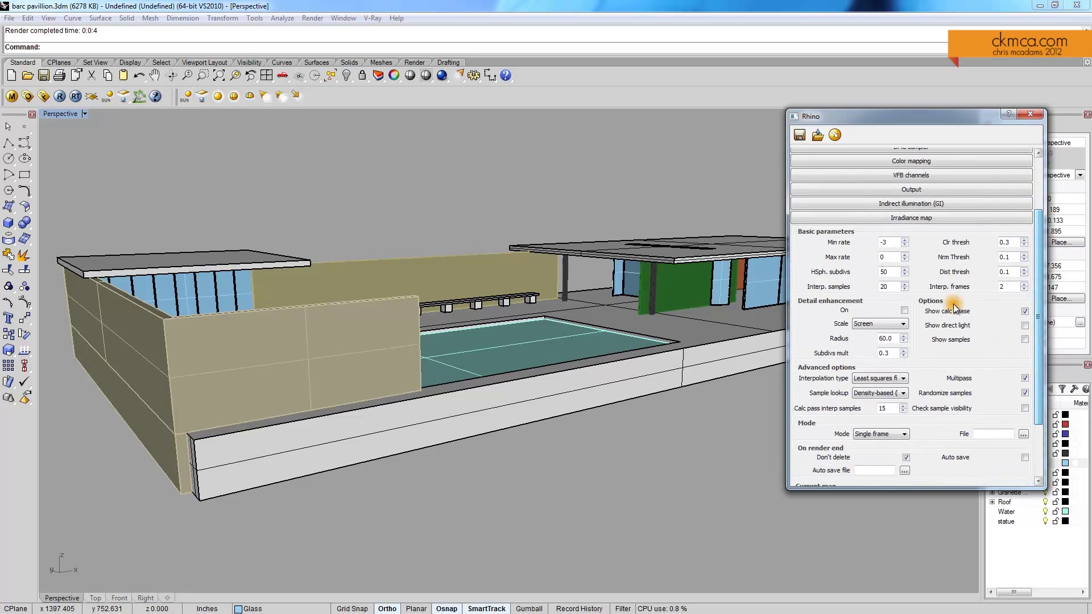
{"action": "left_click", "coordinate": [913, 219]}
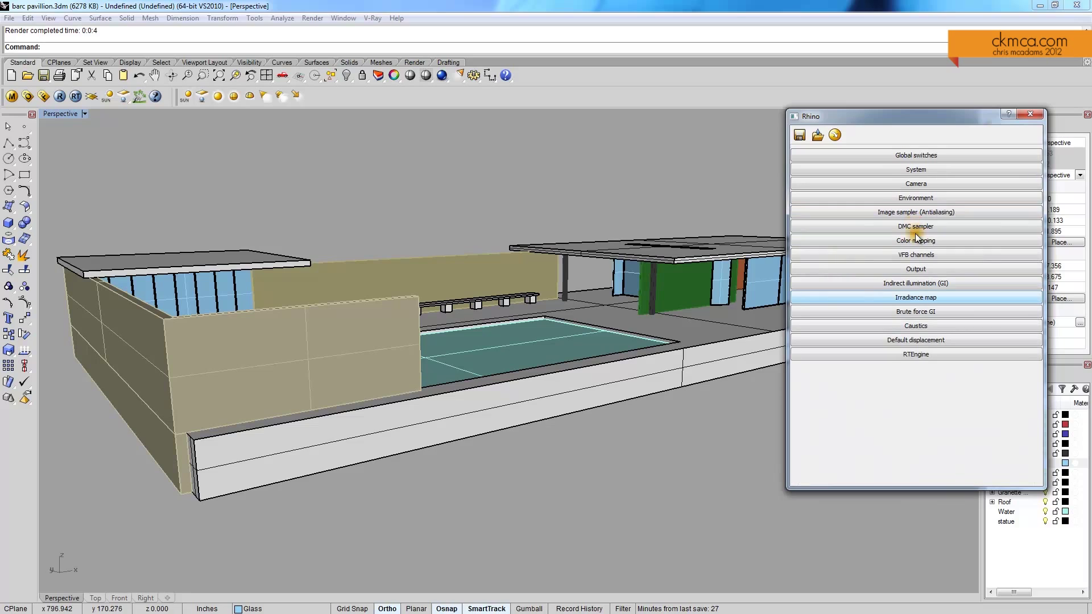
Review Caustics, Default displacement and RTEngine, then shift the options window left.
{"action": "left_click", "coordinate": [932, 325]}
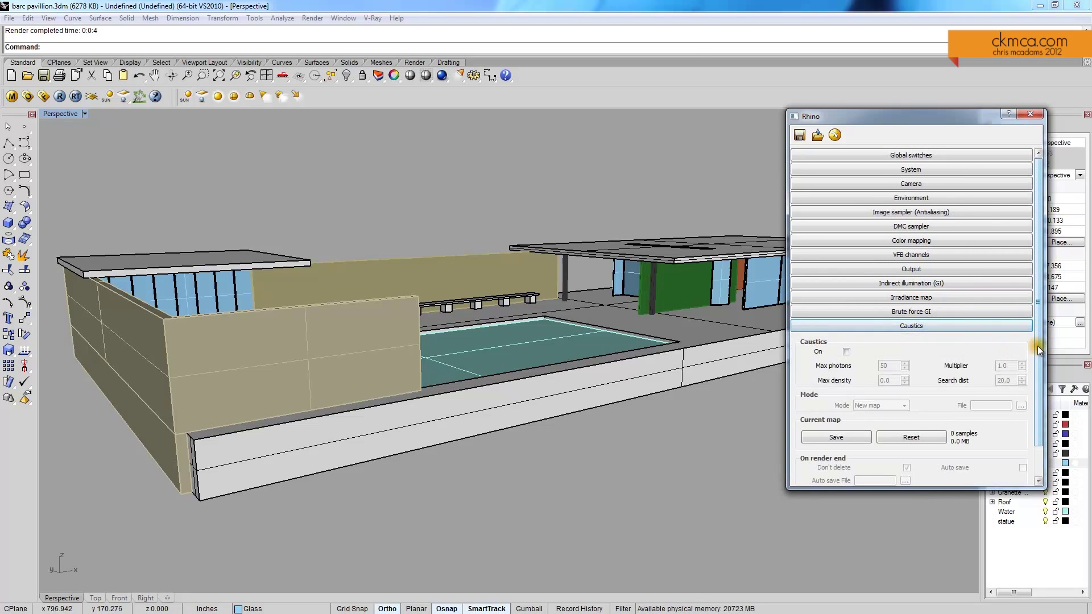
{"action": "left_click_drag", "start_coordinate": [1040, 334], "coordinate": [1003, 363]}
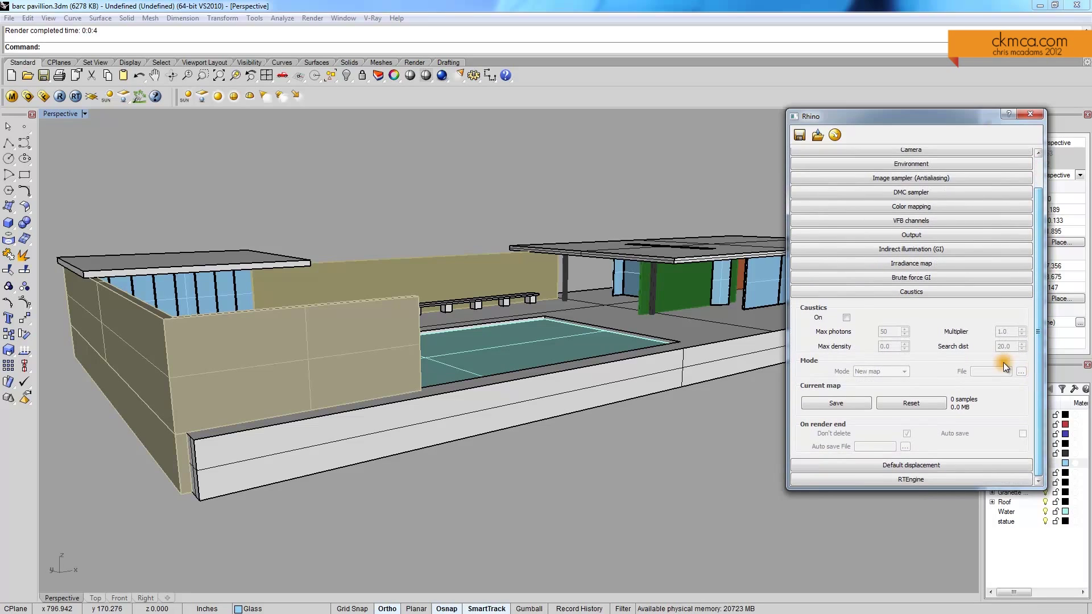
{"action": "left_click", "coordinate": [923, 293]}
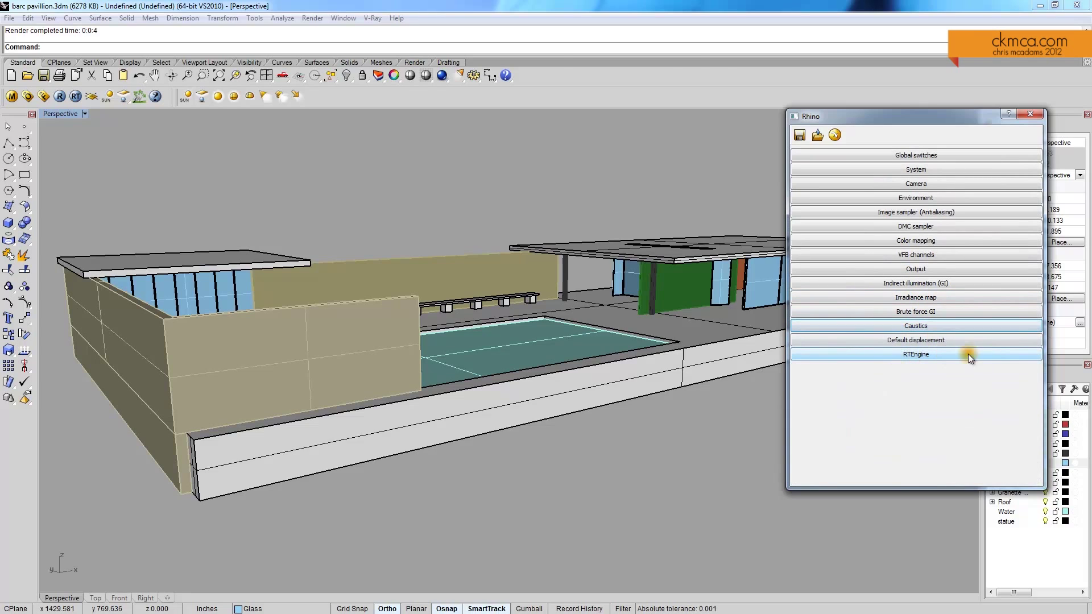
{"action": "left_click", "coordinate": [921, 340]}
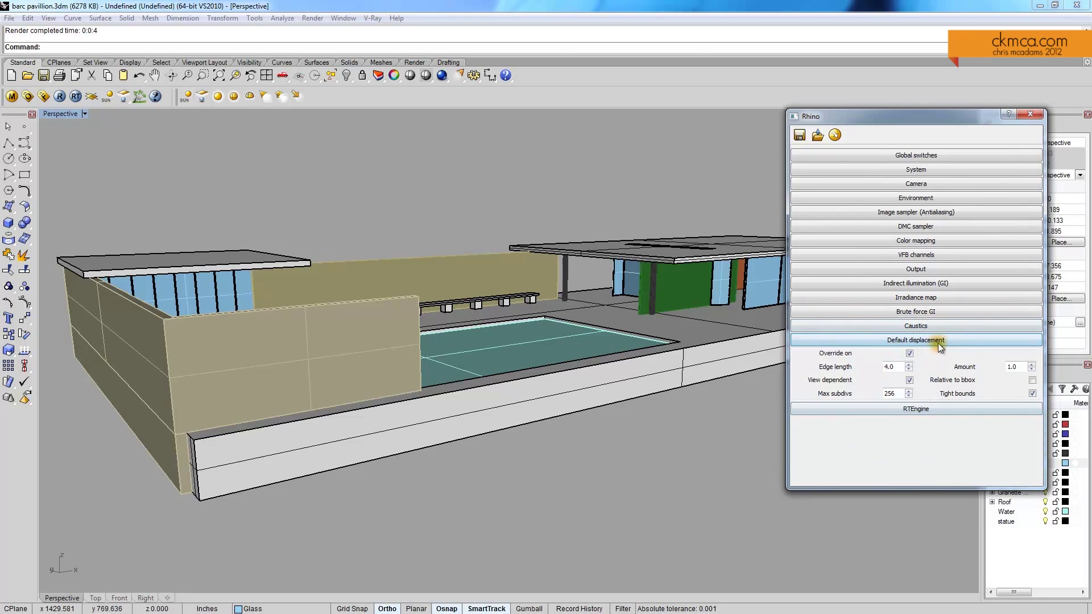
{"action": "left_click", "coordinate": [937, 341]}
{"action": "left_click", "coordinate": [920, 354]}
{"action": "left_click", "coordinate": [923, 355]}
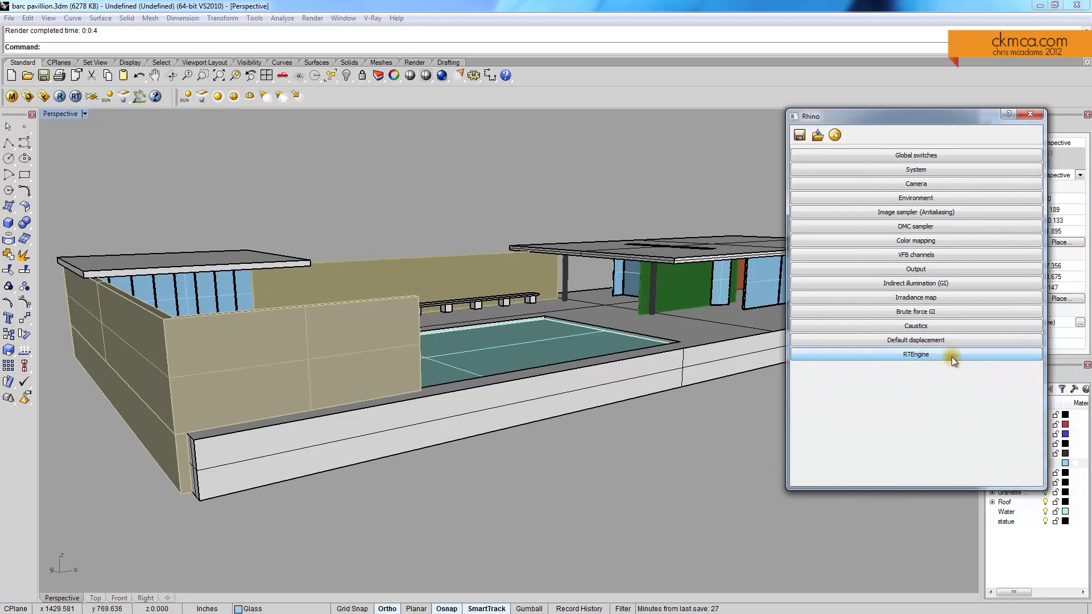
{"action": "left_click_drag", "start_coordinate": [873, 119], "coordinate": [835, 125]}
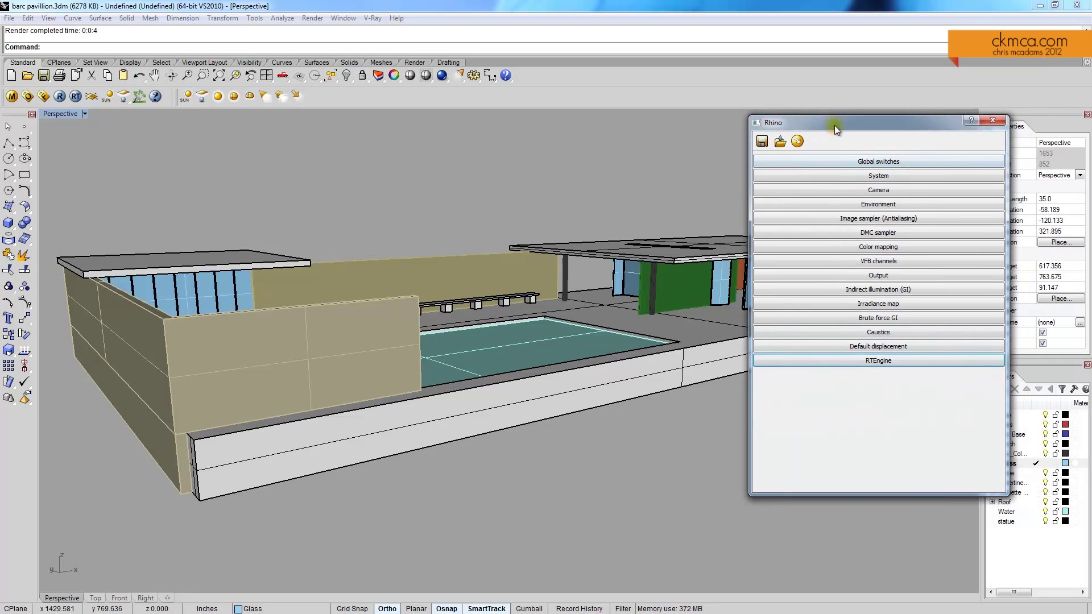
Load the gi_irmap_medium.visopt preset and check Output now reads 800 × 600.
{"action": "left_click", "coordinate": [780, 142]}
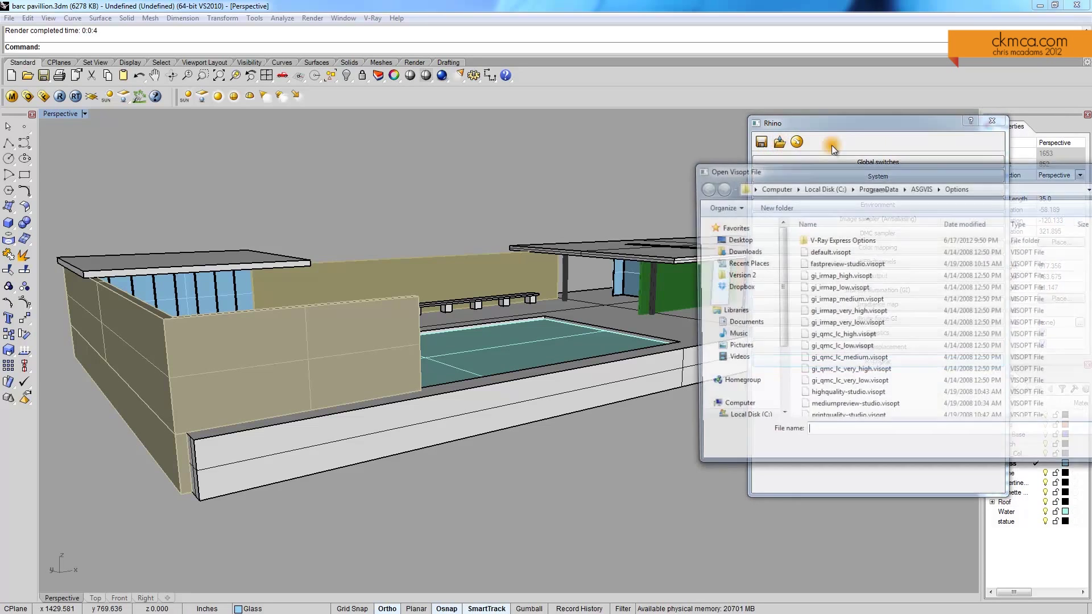
{"action": "left_click_drag", "start_coordinate": [862, 172], "coordinate": [373, 178]}
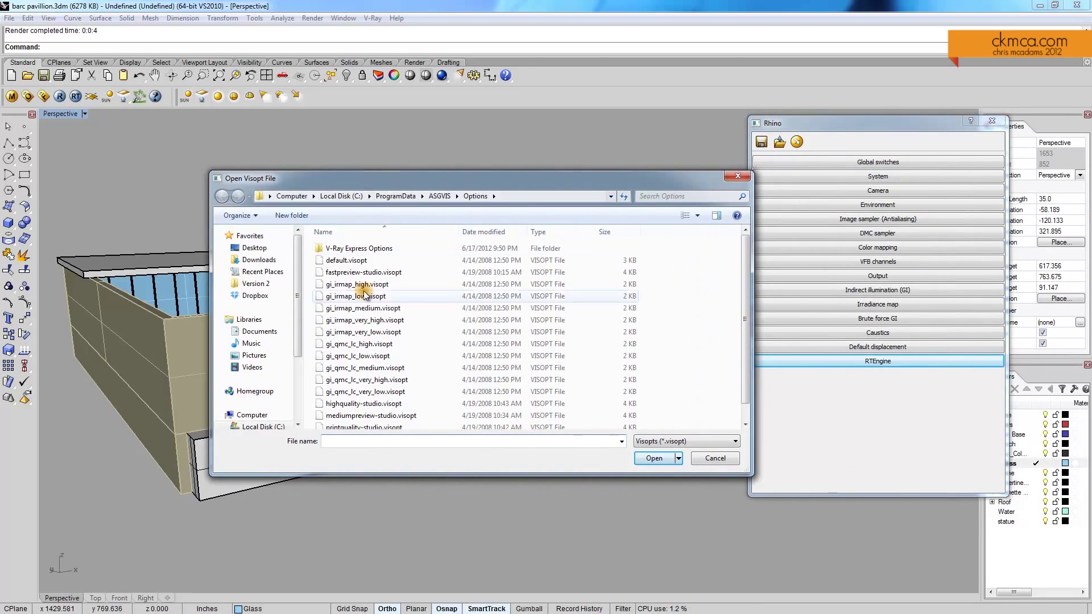
{"action": "left_click", "coordinate": [380, 321]}
{"action": "scroll", "coordinate": [393, 341], "scroll_direction": "down", "scroll_amount": 2}
{"action": "scroll", "coordinate": [398, 296], "scroll_direction": "up", "scroll_amount": 2}
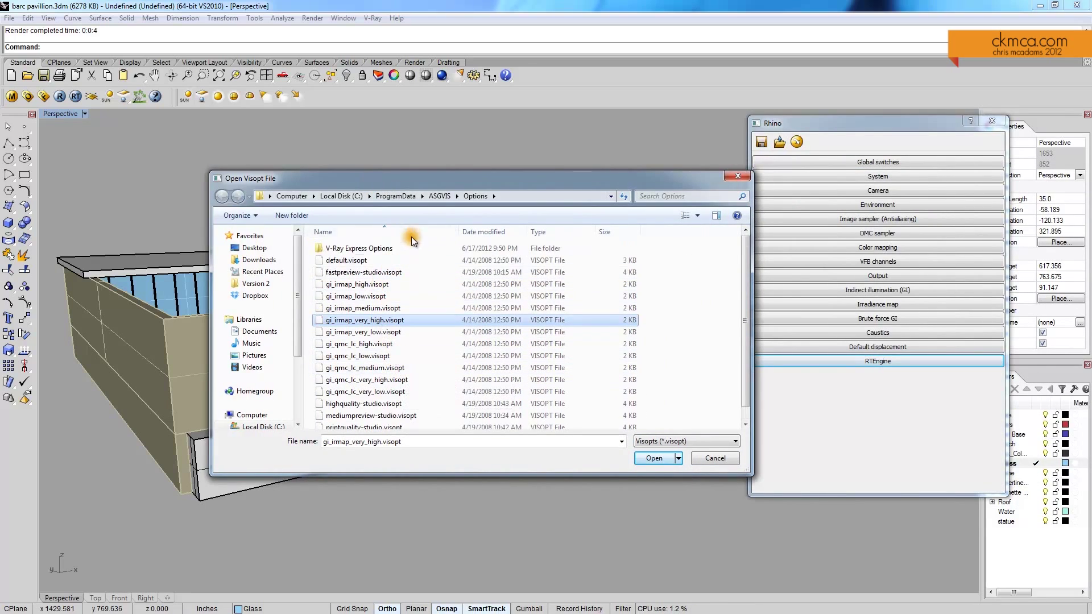
{"action": "left_click", "coordinate": [360, 309]}
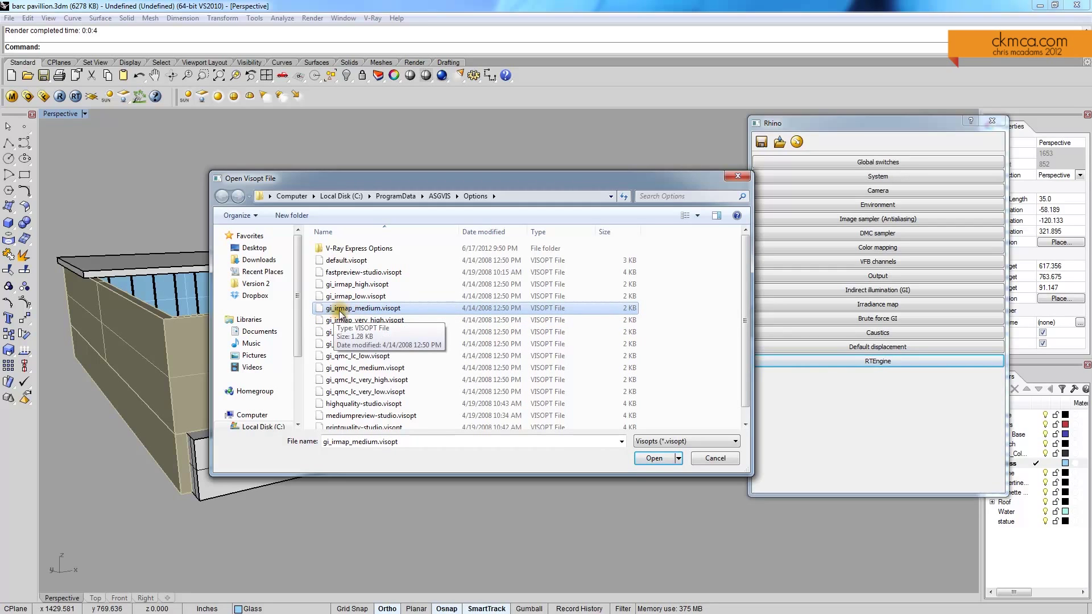
{"action": "left_click", "coordinate": [340, 308]}
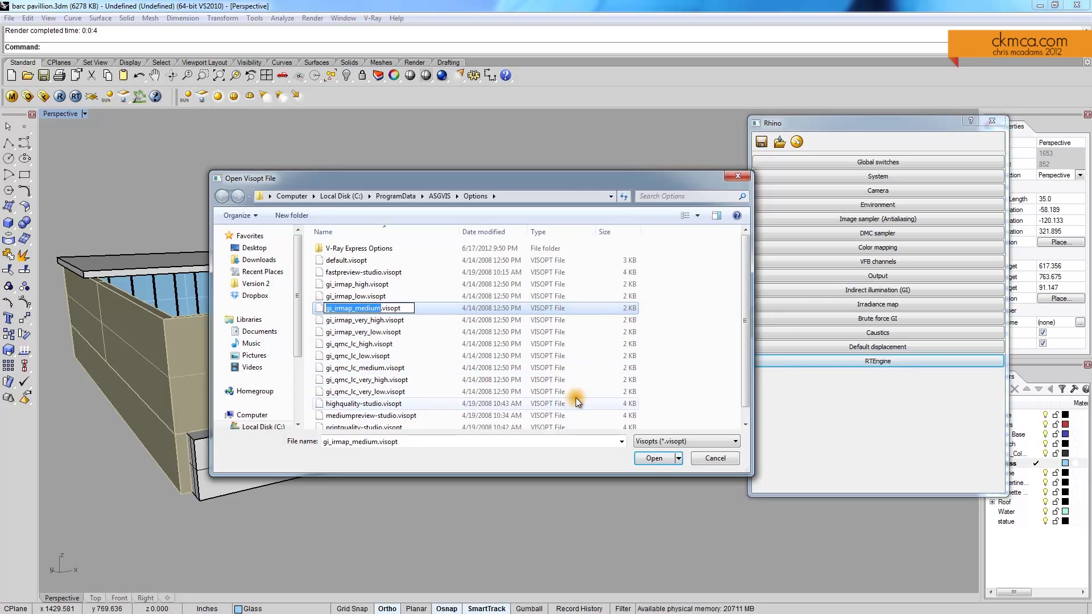
{"action": "left_click", "coordinate": [654, 458]}
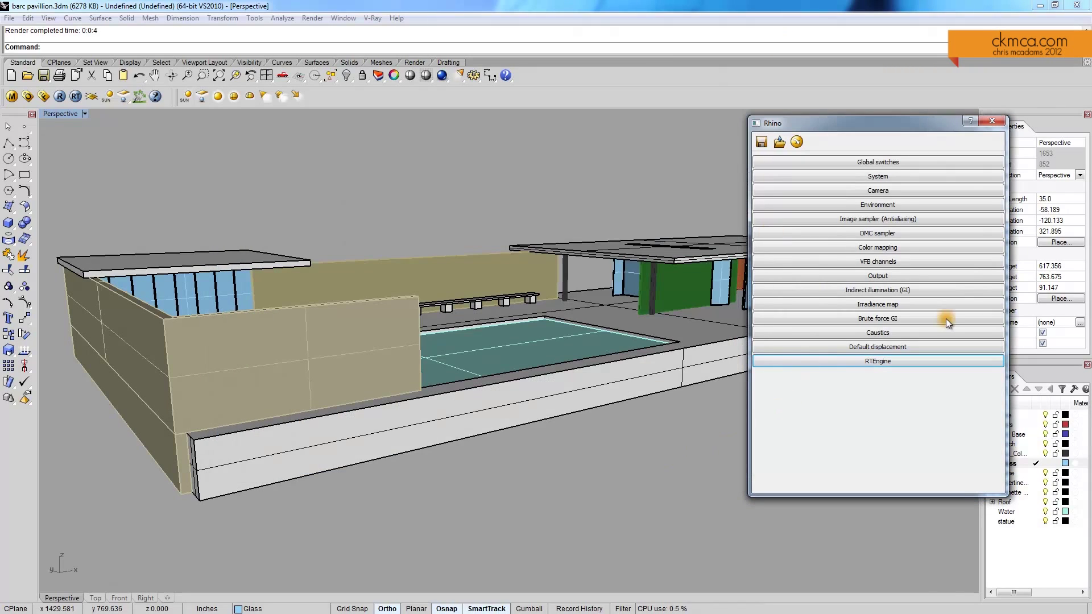
{"action": "left_click", "coordinate": [880, 277]}
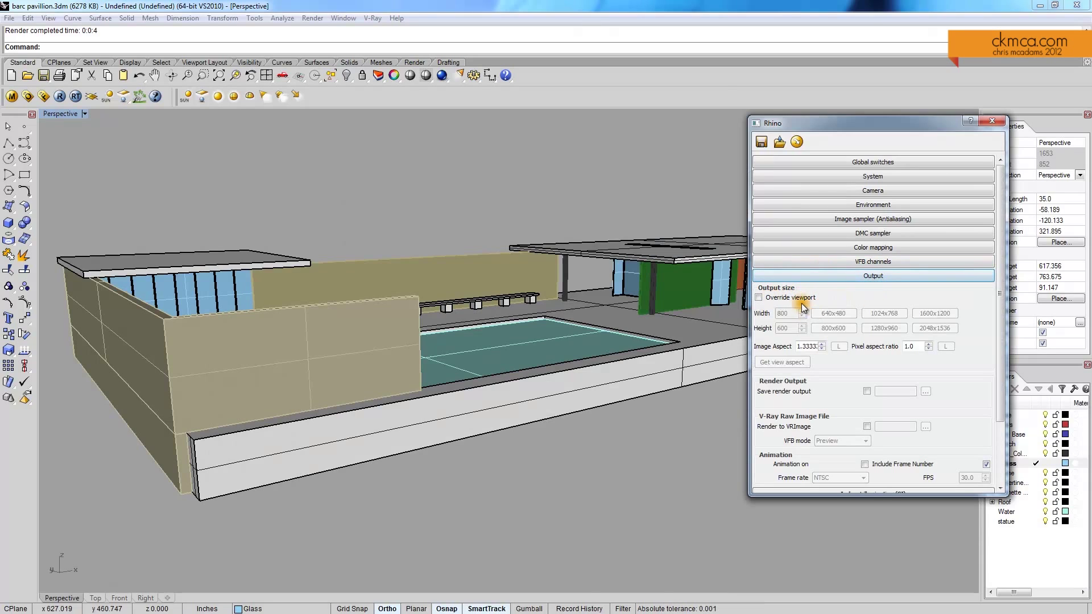
Override the viewport output at 1024 × 527, locking the view's 1.9401 aspect ratio.
{"action": "left_click", "coordinate": [758, 297]}
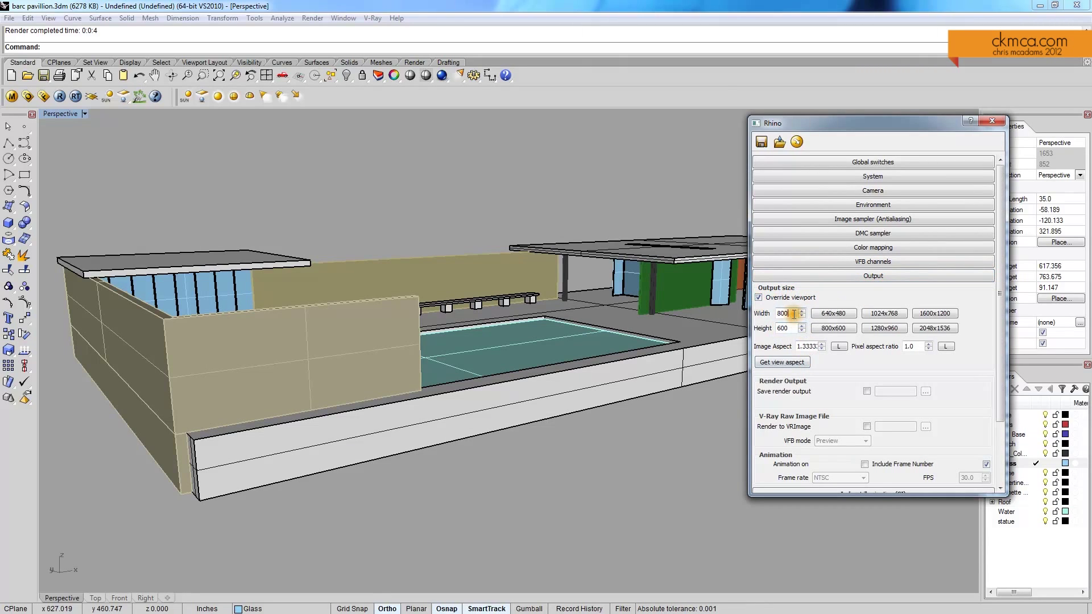
{"action": "double_click", "coordinate": [794, 314]}
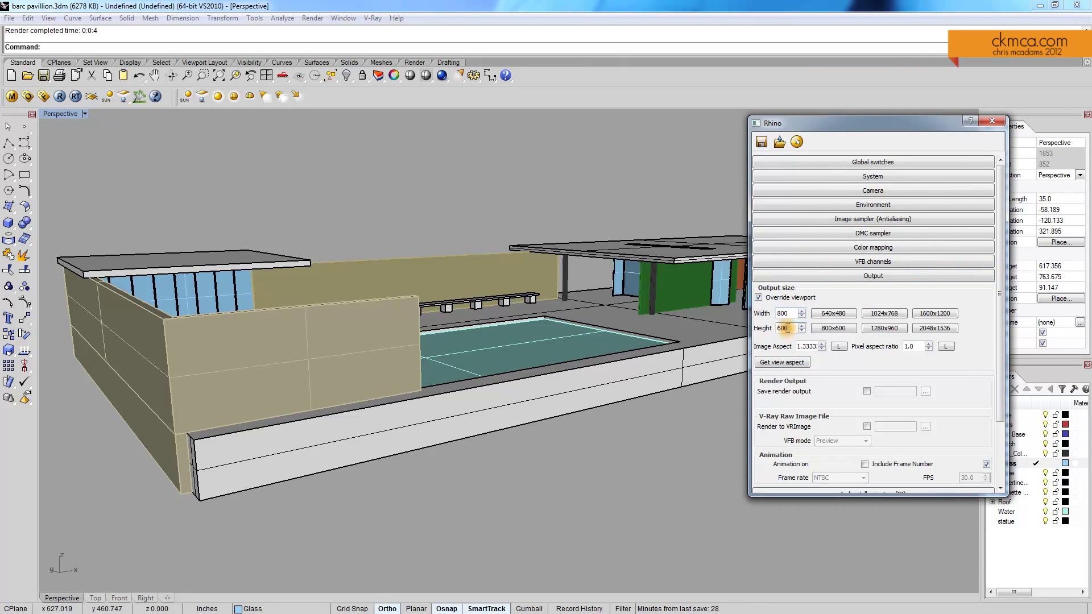
{"action": "left_click", "coordinate": [788, 362]}
{"action": "left_click", "coordinate": [838, 346]}
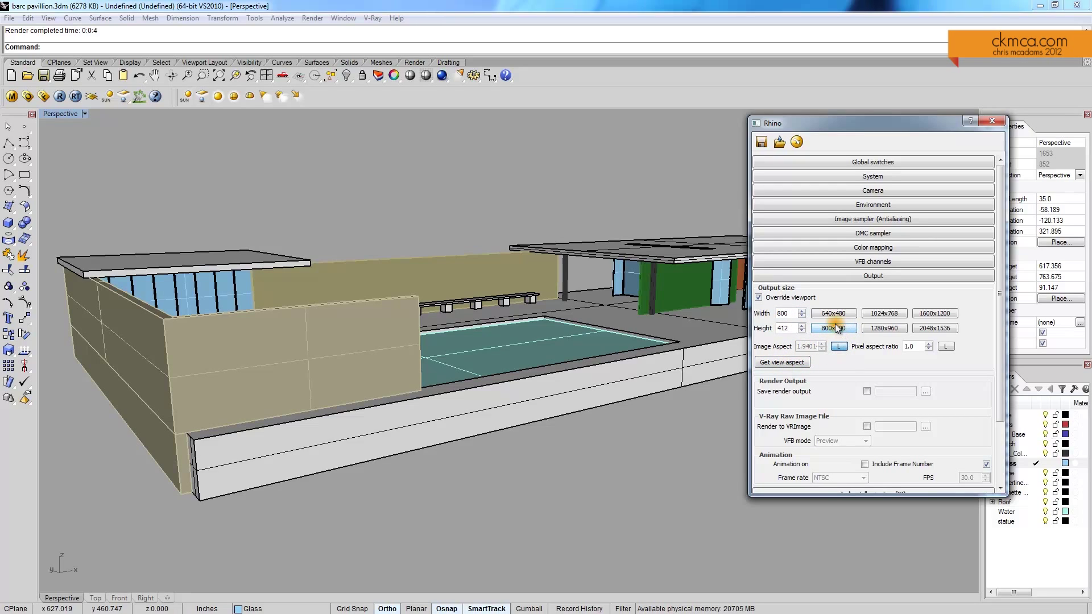
{"action": "left_click", "coordinate": [885, 316]}
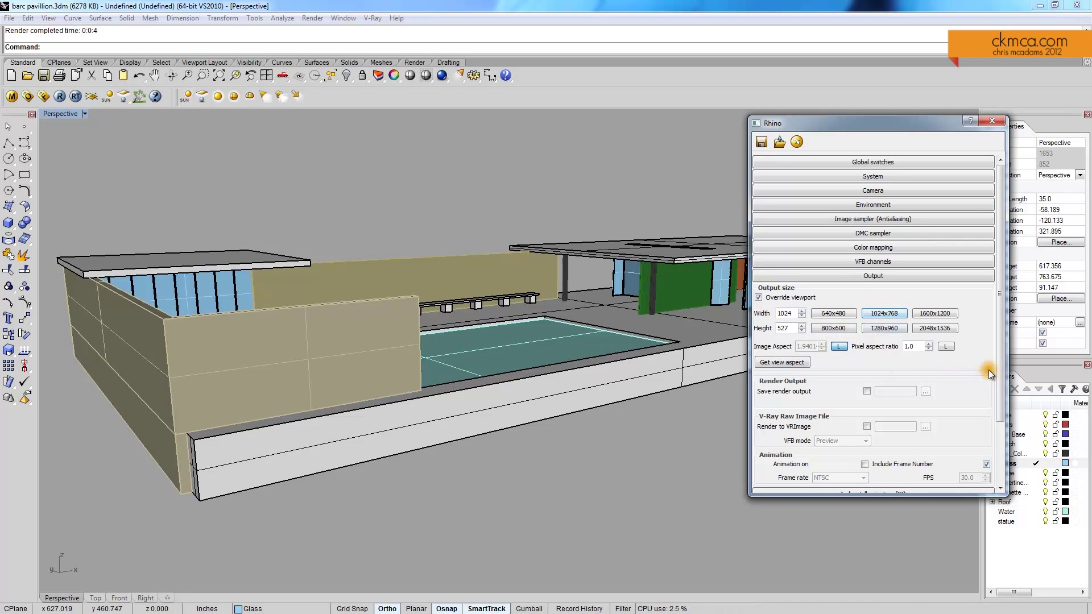
Expand the Indirect illumination (GI) settings.
{"action": "scroll", "coordinate": [988, 398], "scroll_direction": "down", "scroll_amount": 3}
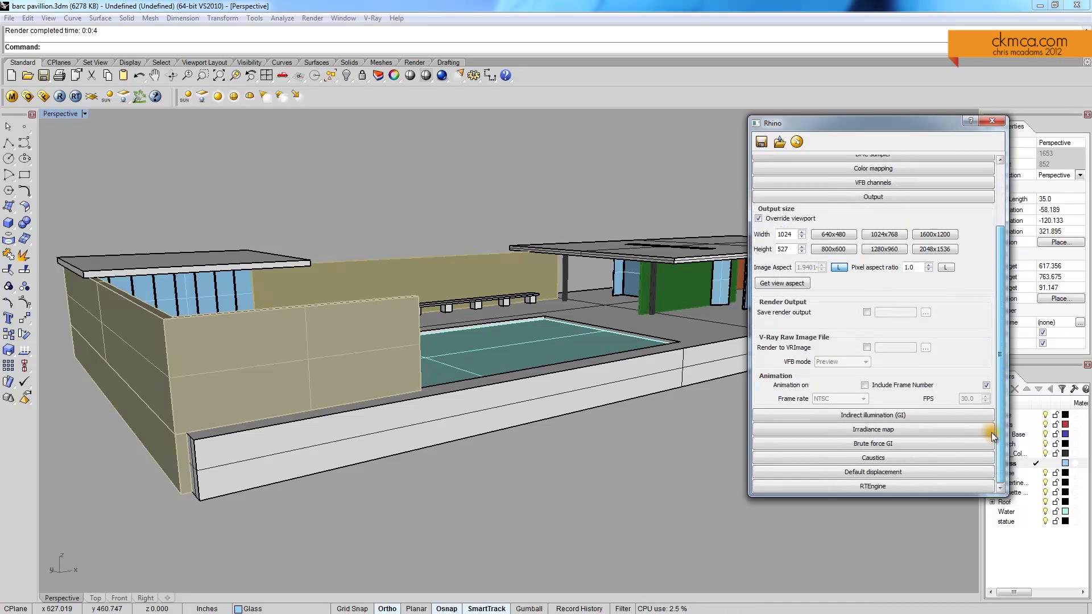
{"action": "left_click", "coordinate": [879, 414]}
{"action": "scroll", "coordinate": [998, 384], "scroll_direction": "down", "scroll_amount": 1}
{"action": "scroll", "coordinate": [998, 384], "scroll_direction": "down", "scroll_amount": 5}
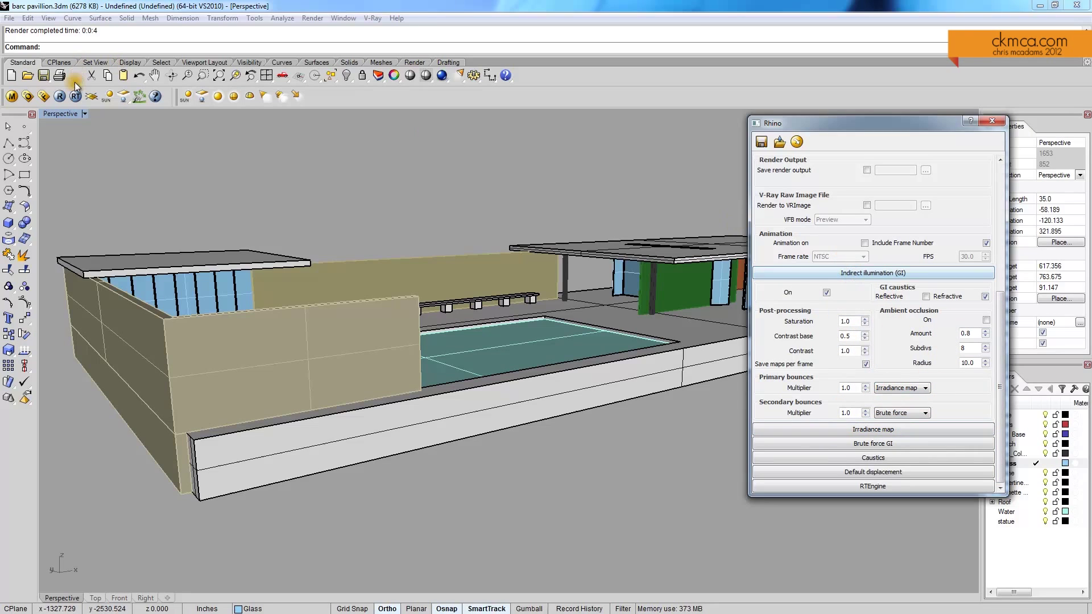
{"action": "left_click", "coordinate": [57, 98]}
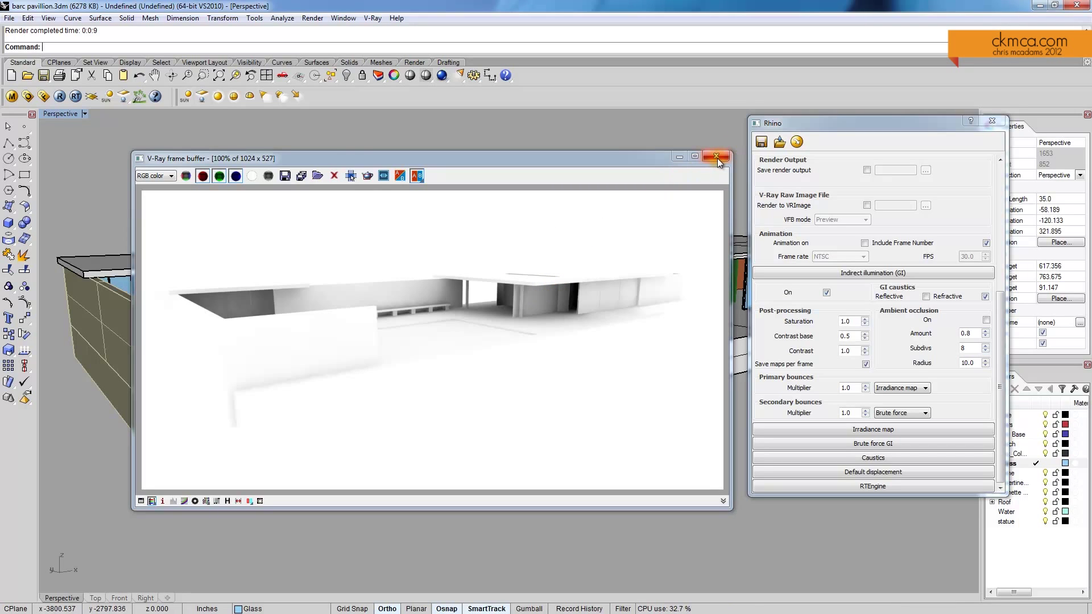
{"action": "left_click", "coordinate": [719, 154]}
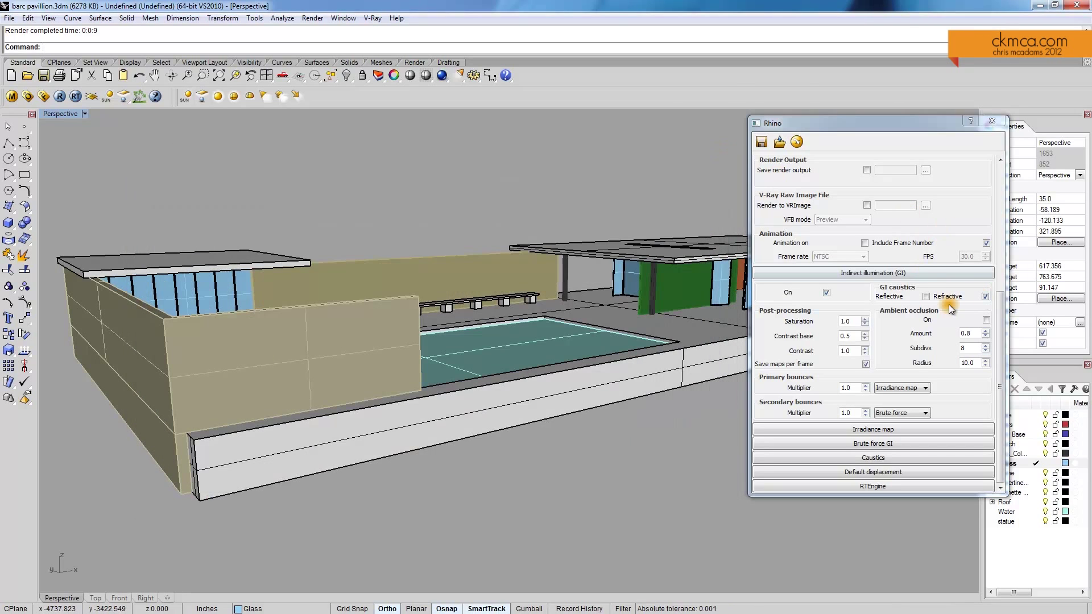
Collapse Output and switch on the V-Ray physical camera in the Camera settings.
{"action": "left_click_drag", "start_coordinate": [1003, 328], "coordinate": [1001, 162]}
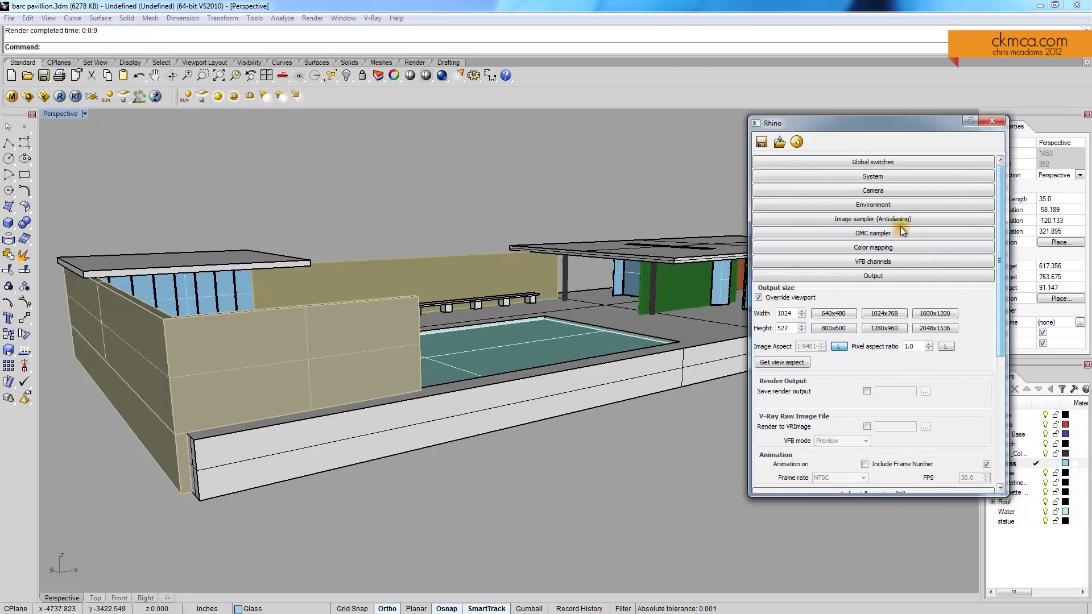
{"action": "left_click", "coordinate": [858, 278]}
{"action": "left_click", "coordinate": [878, 191]}
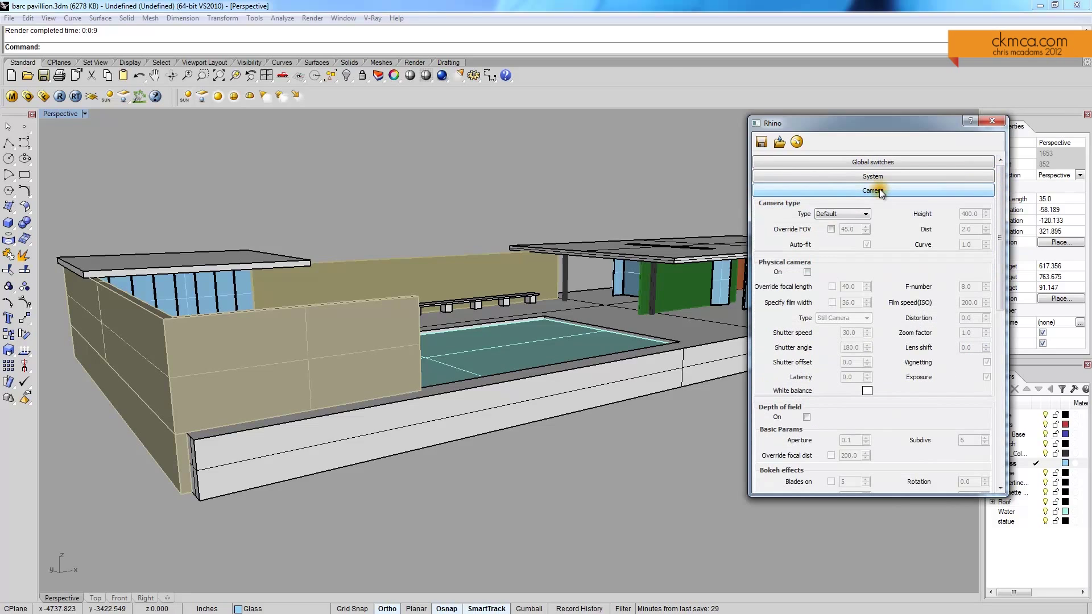
{"action": "left_click", "coordinate": [807, 272]}
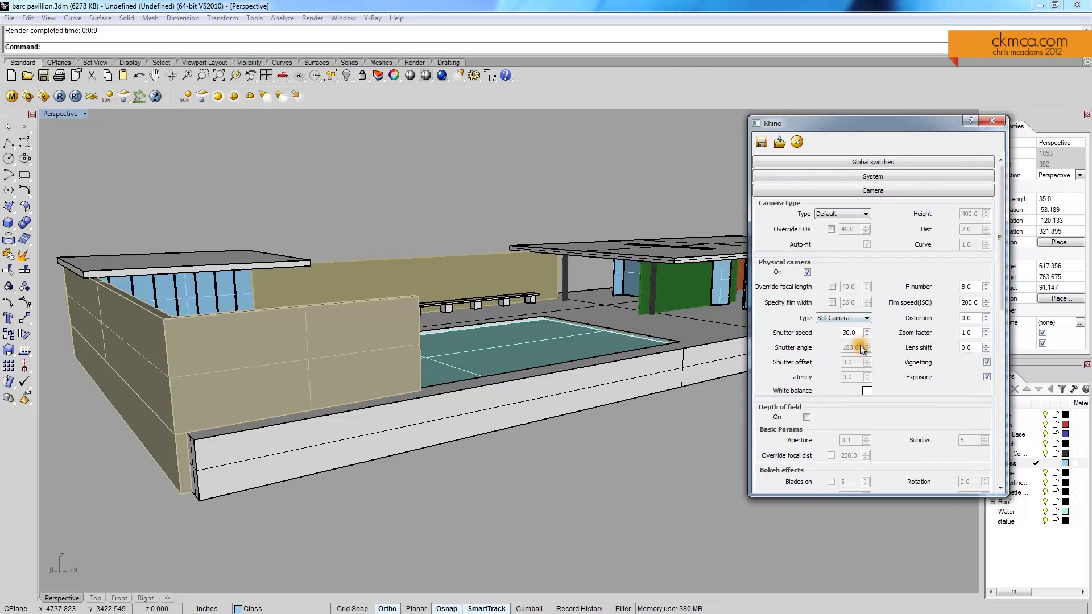
Set the physical camera's shutter speed to 60.
{"action": "double_click", "coordinate": [850, 333]}
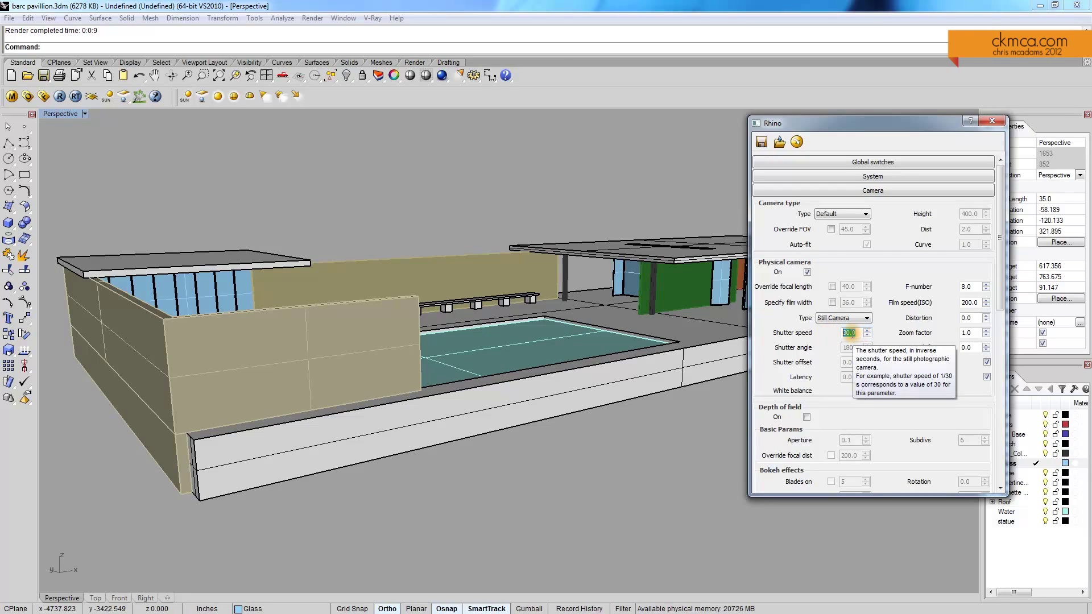
{"action": "key", "text": "Return"}
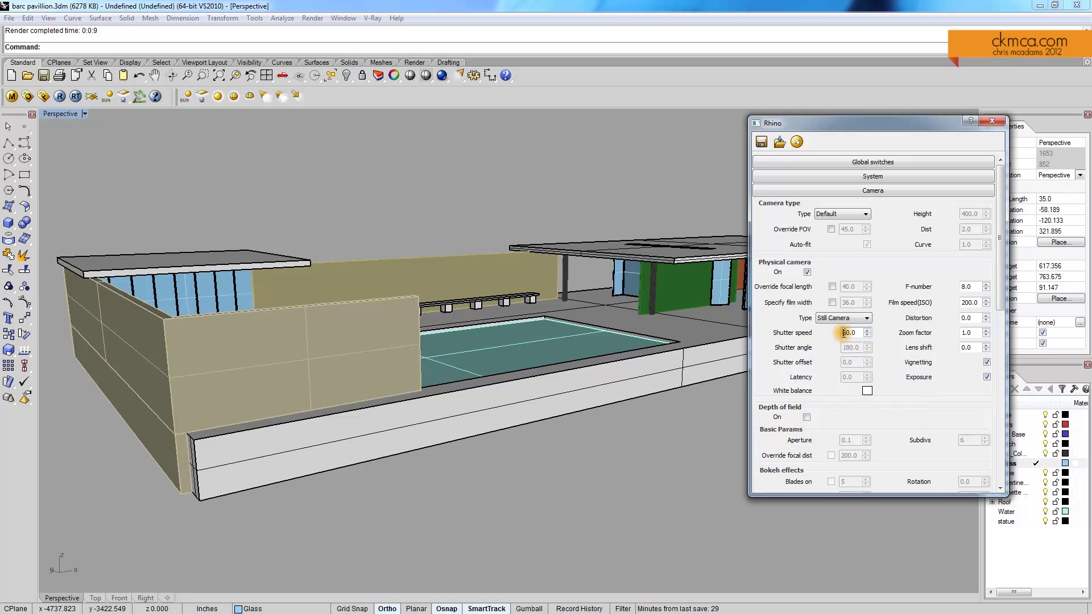
{"action": "left_click", "coordinate": [848, 333]}
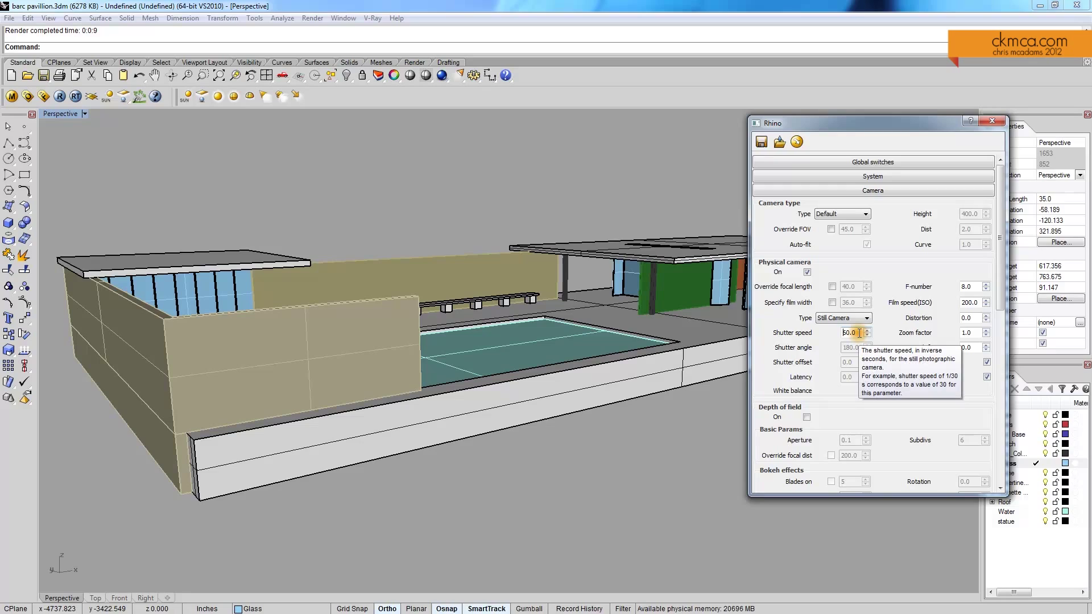
{"action": "left_click_drag", "start_coordinate": [859, 333], "coordinate": [832, 337]}
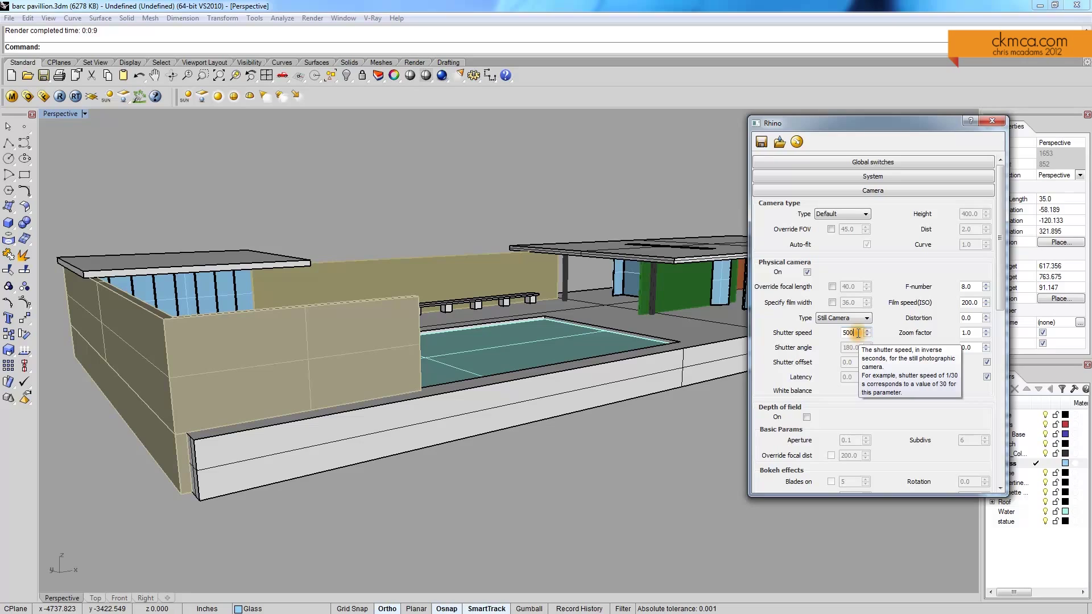
{"action": "left_click_drag", "start_coordinate": [857, 334], "coordinate": [838, 334]}
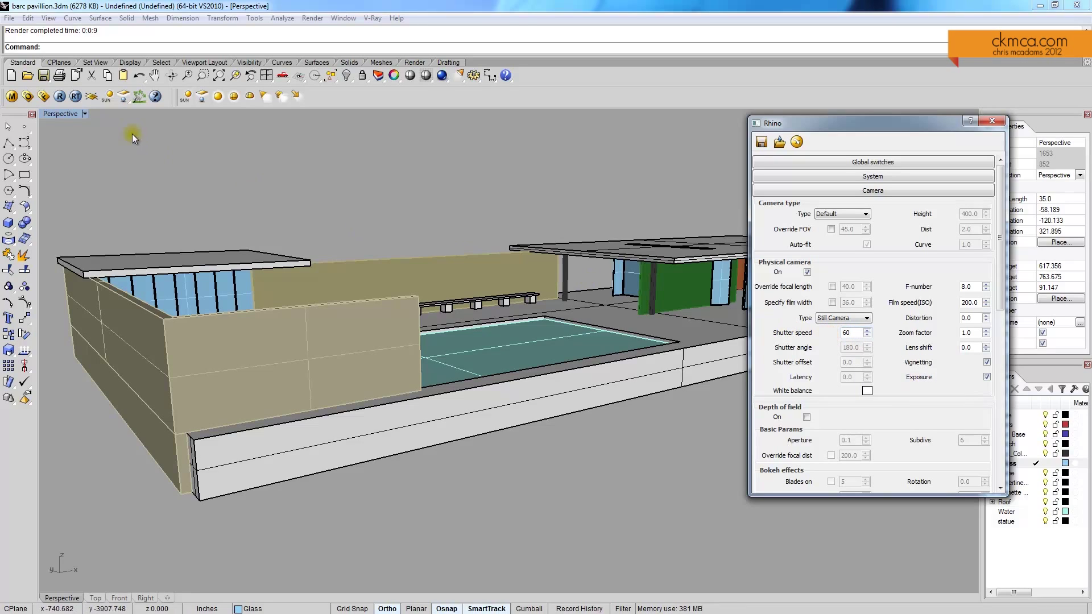
Add a V-Ray infinite ground plane and orbit the Perspective view lower and closer to the pavilion.
{"action": "left_click", "coordinate": [93, 97]}
{"action": "right_click_drag", "start_coordinate": [432, 459], "coordinate": [488, 445]}
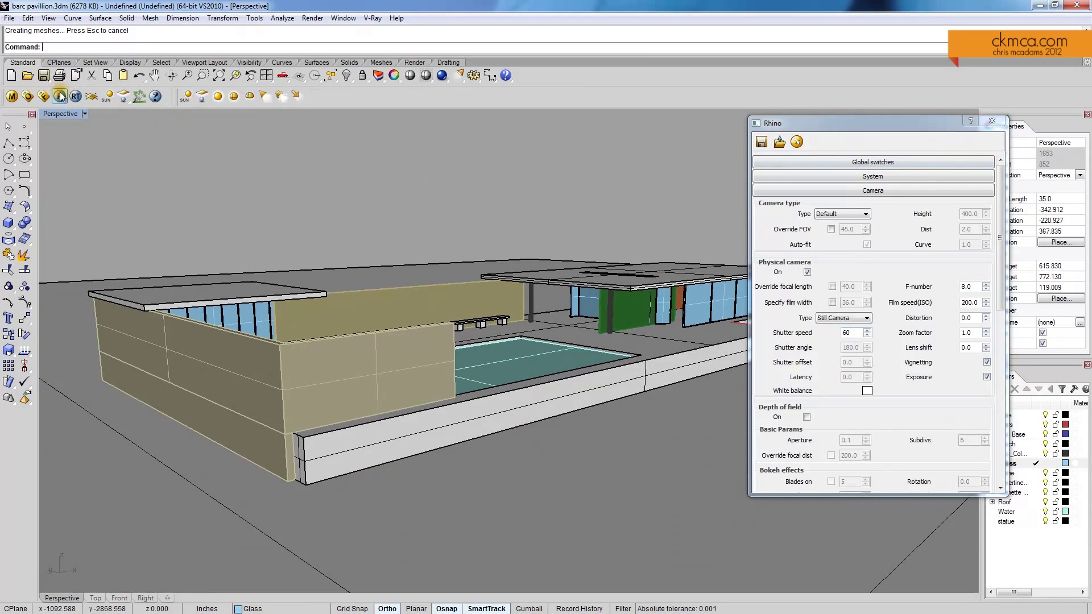
{"action": "right_click_drag", "start_coordinate": [470, 226], "coordinate": [597, 262]}
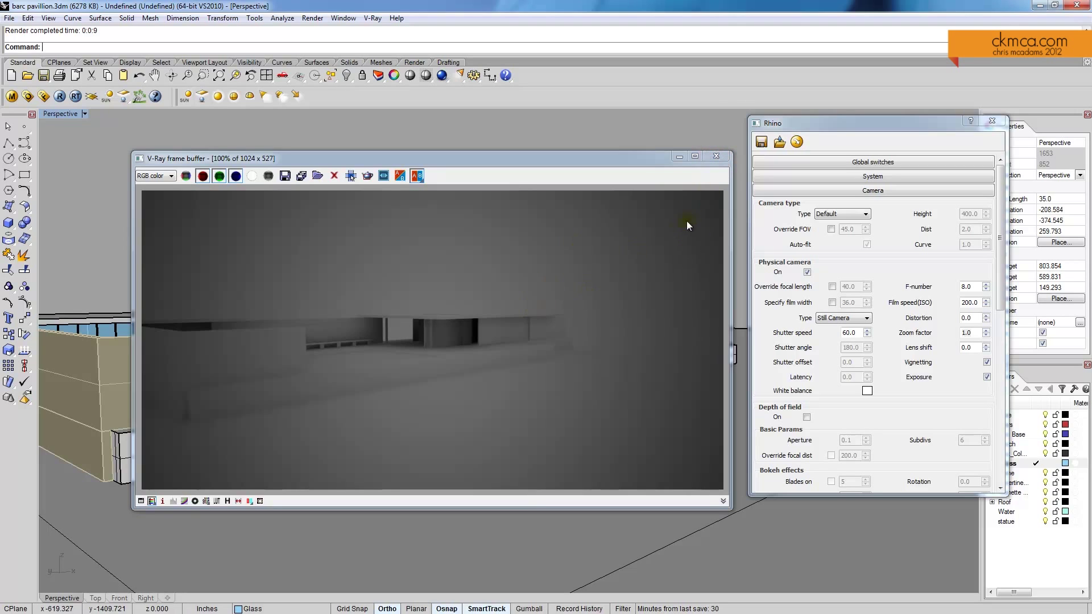
Turn off vignetting, set shutter speed to 30, and re-render the pavilion.
{"action": "left_click", "coordinate": [716, 158]}
{"action": "left_click", "coordinate": [987, 363]}
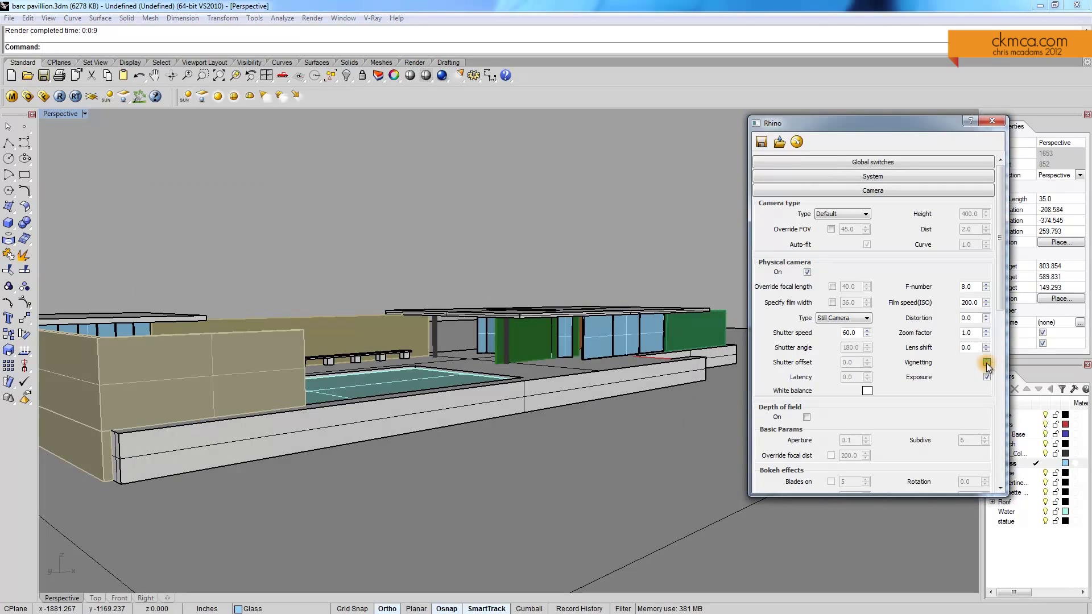
{"action": "left_click_drag", "start_coordinate": [862, 333], "coordinate": [799, 336]}
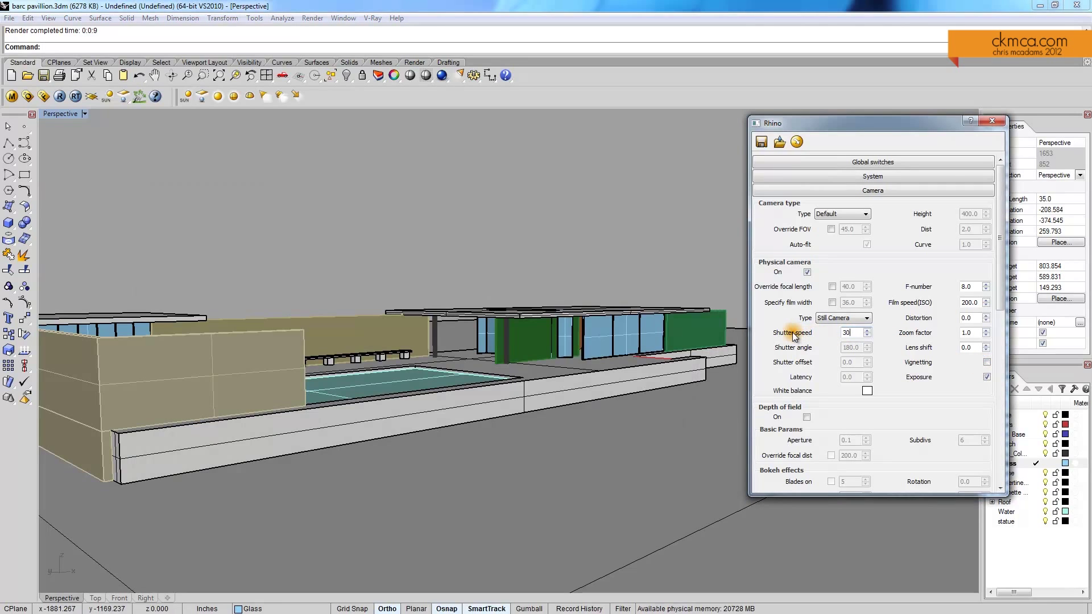
{"action": "key", "text": "Return"}
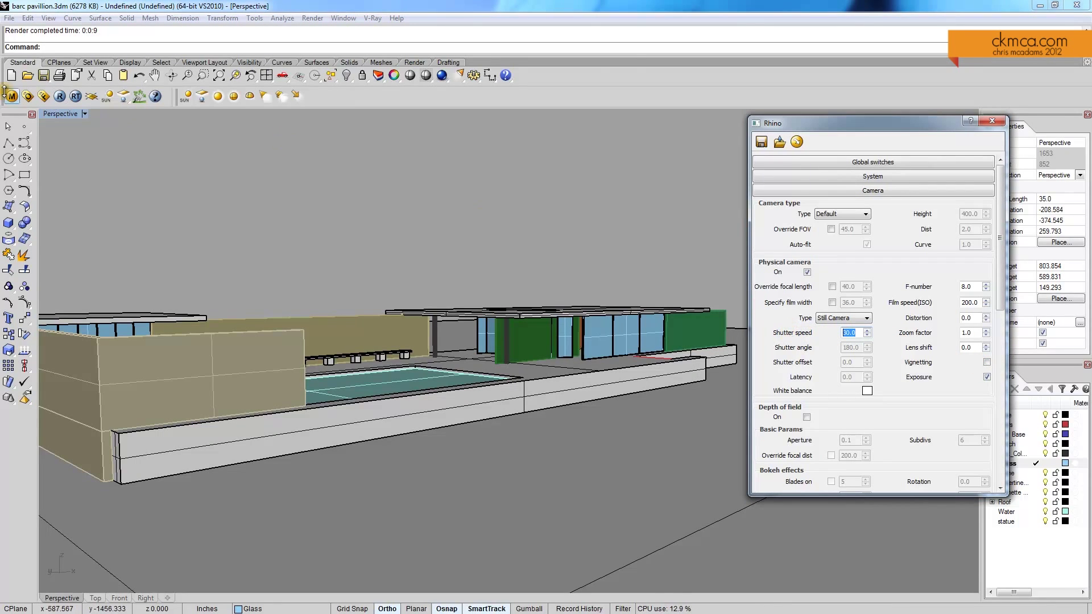
{"action": "left_click", "coordinate": [60, 97]}
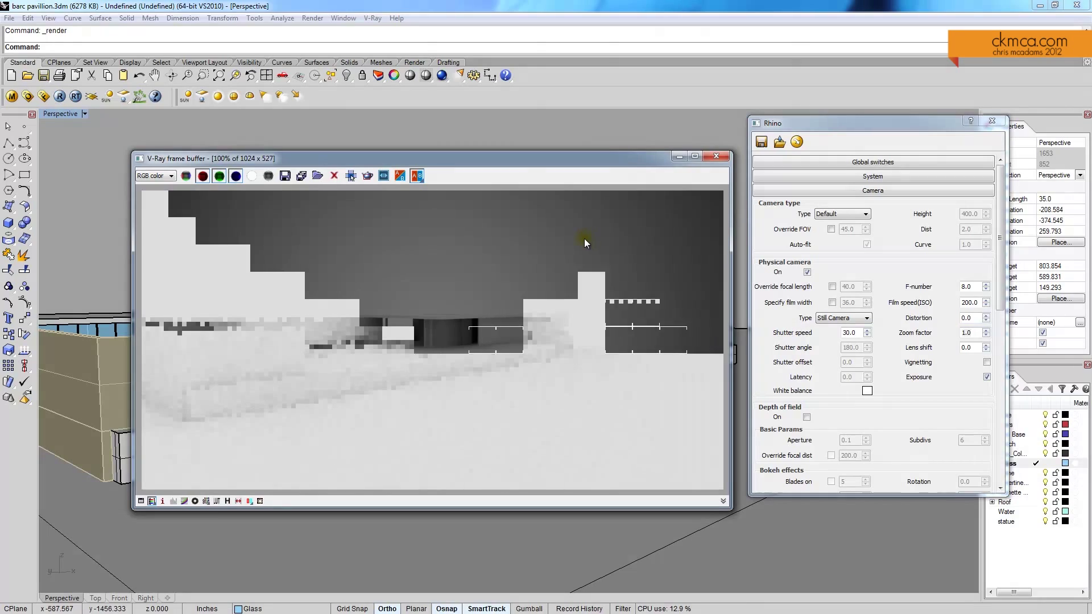